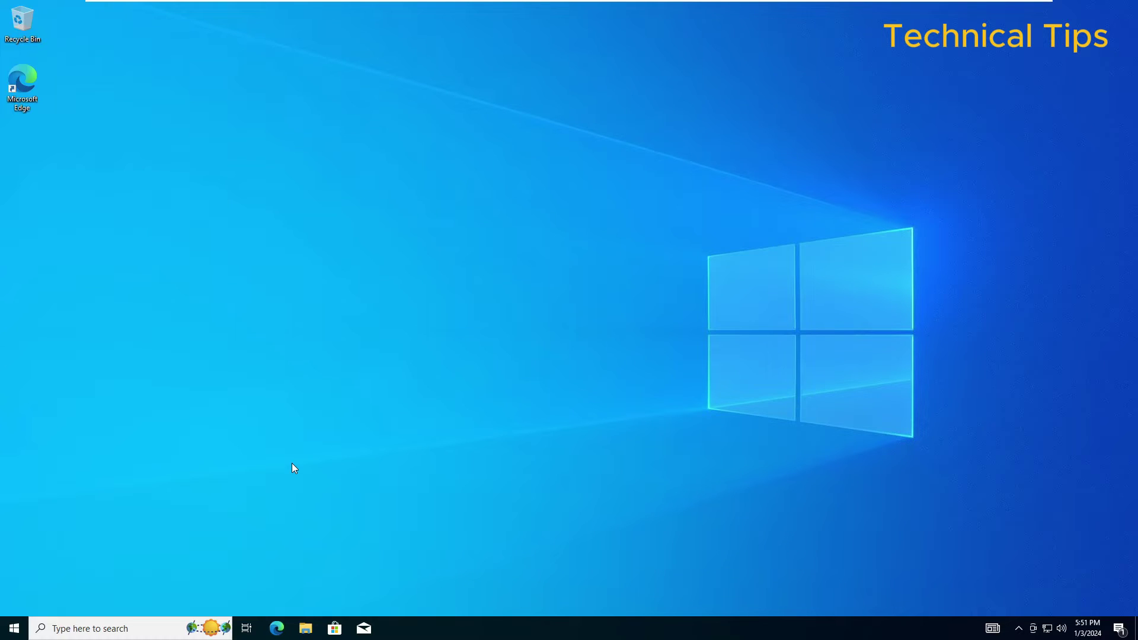
Step: Launch Microsoft Edge and search for 'windows 11 iso' from the address bar
{"action": "left_click", "coordinate": [273, 630]}
{"action": "left_click", "coordinate": [274, 630]}
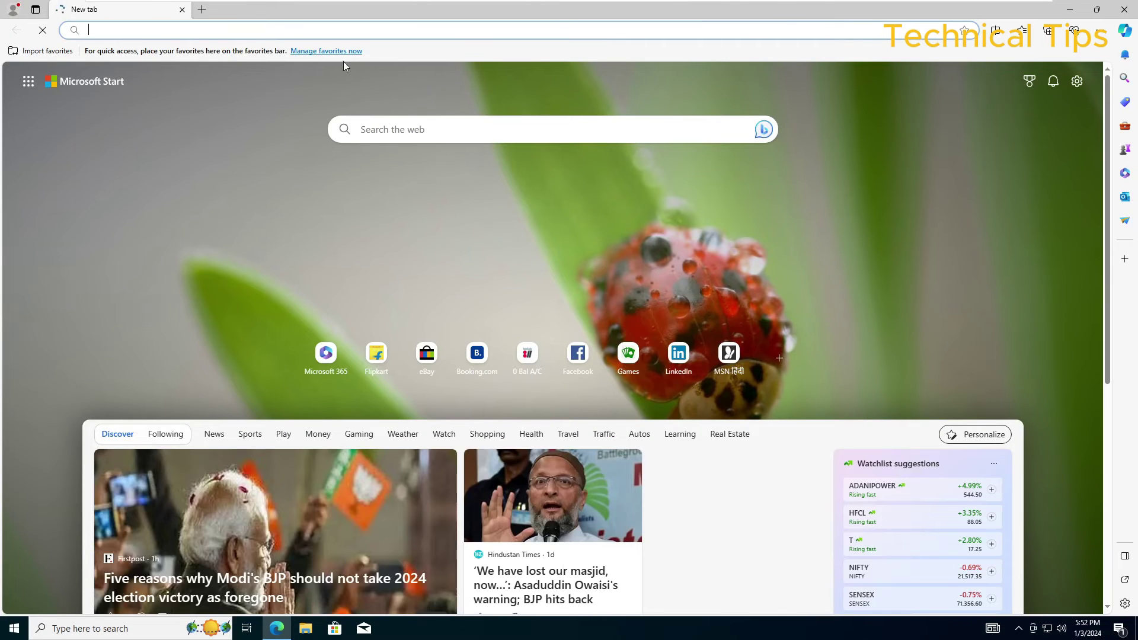
{"action": "left_click", "coordinate": [297, 25]}
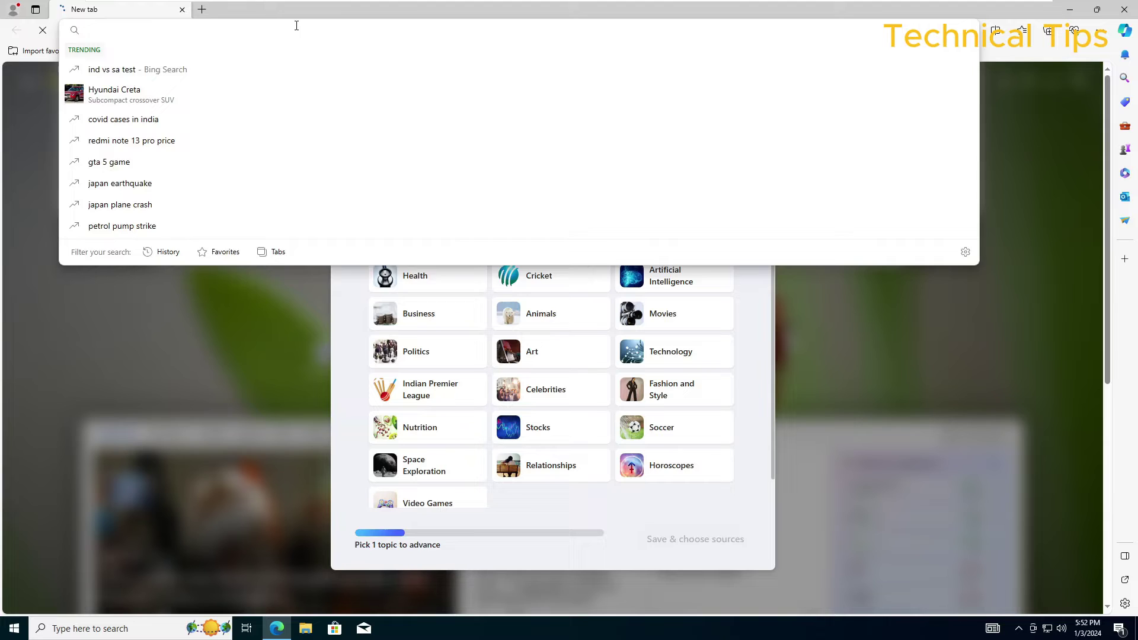
{"action": "type", "text": "windows "}
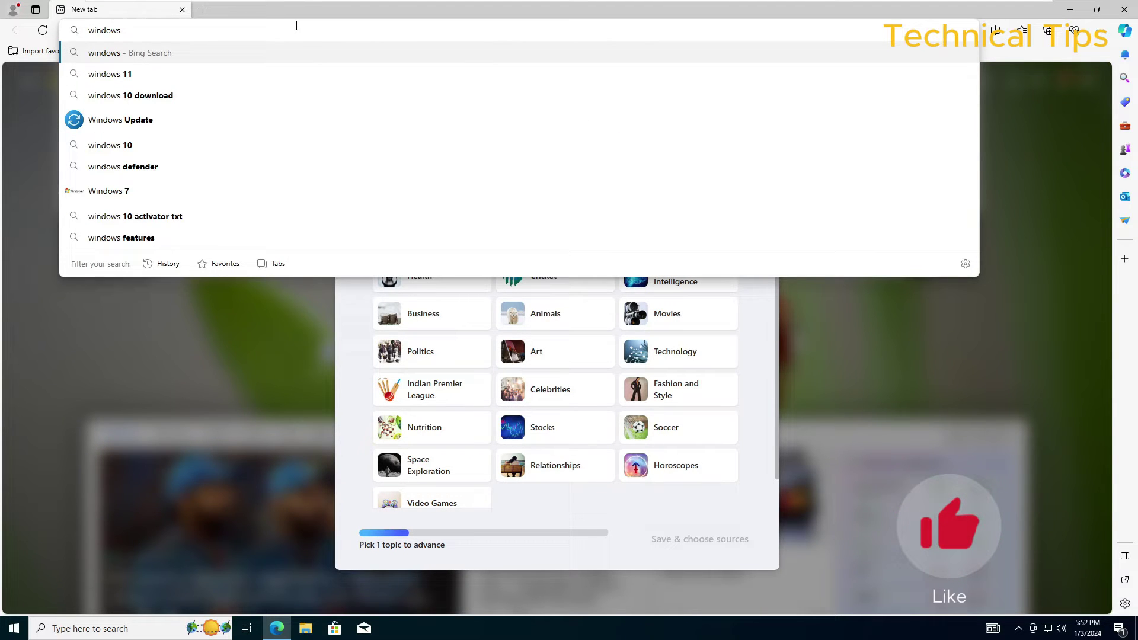
{"action": "type", "text": "11 iso"}
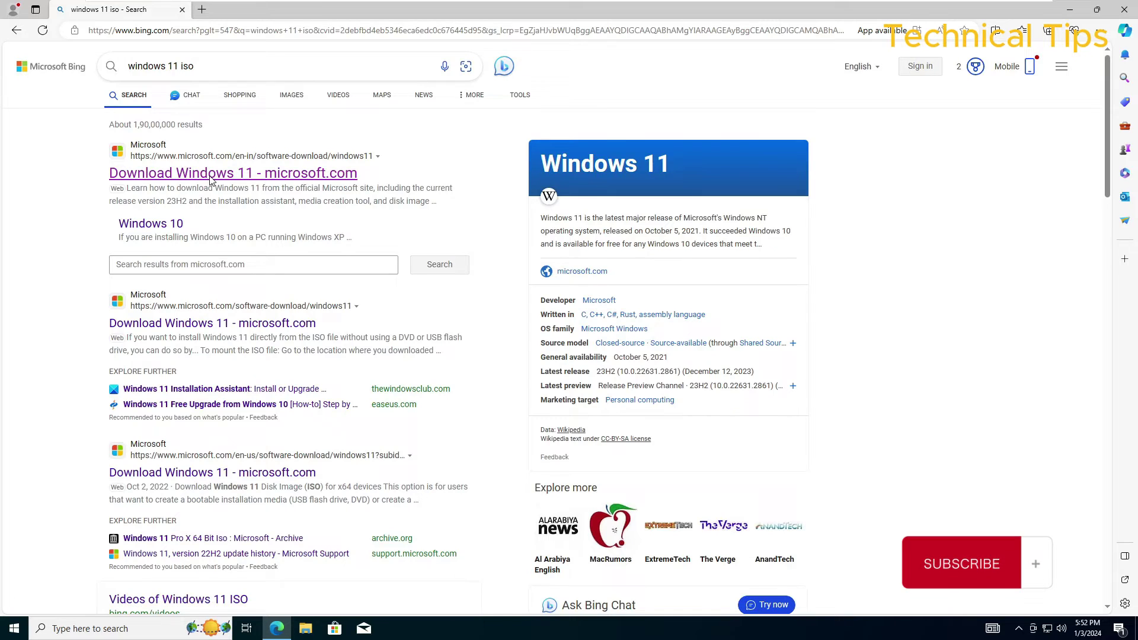
Step: Open the Microsoft download page and request the Windows 11 (multi-edition ISO) disk image
{"action": "left_click", "coordinate": [211, 181]}
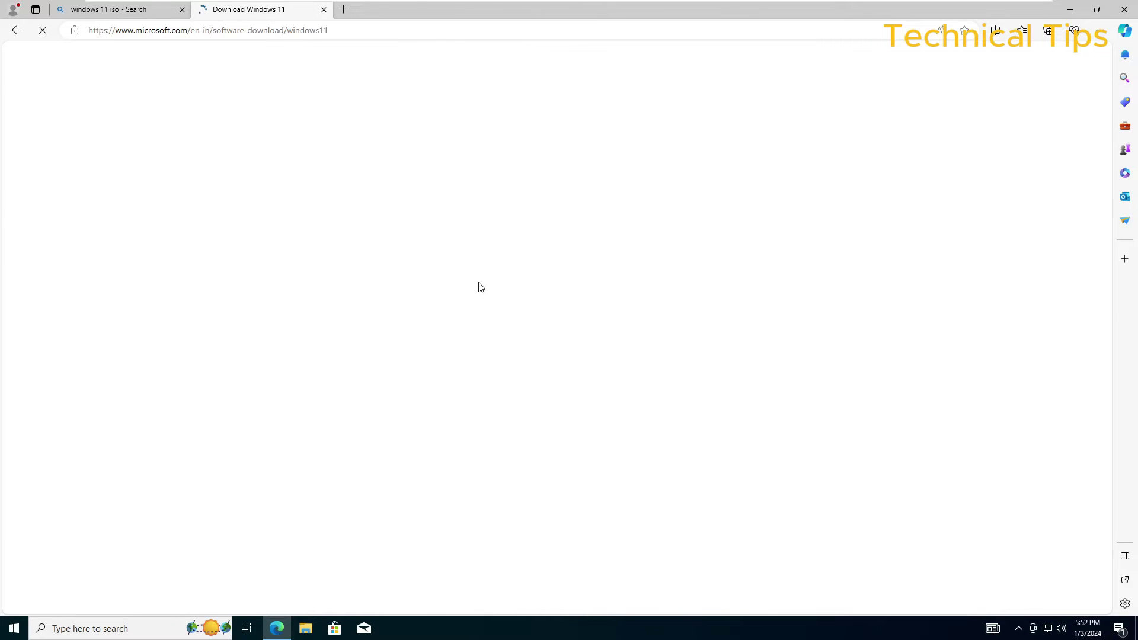
{"action": "scroll", "coordinate": [469, 285], "scroll_direction": "down", "scroll_amount": 4}
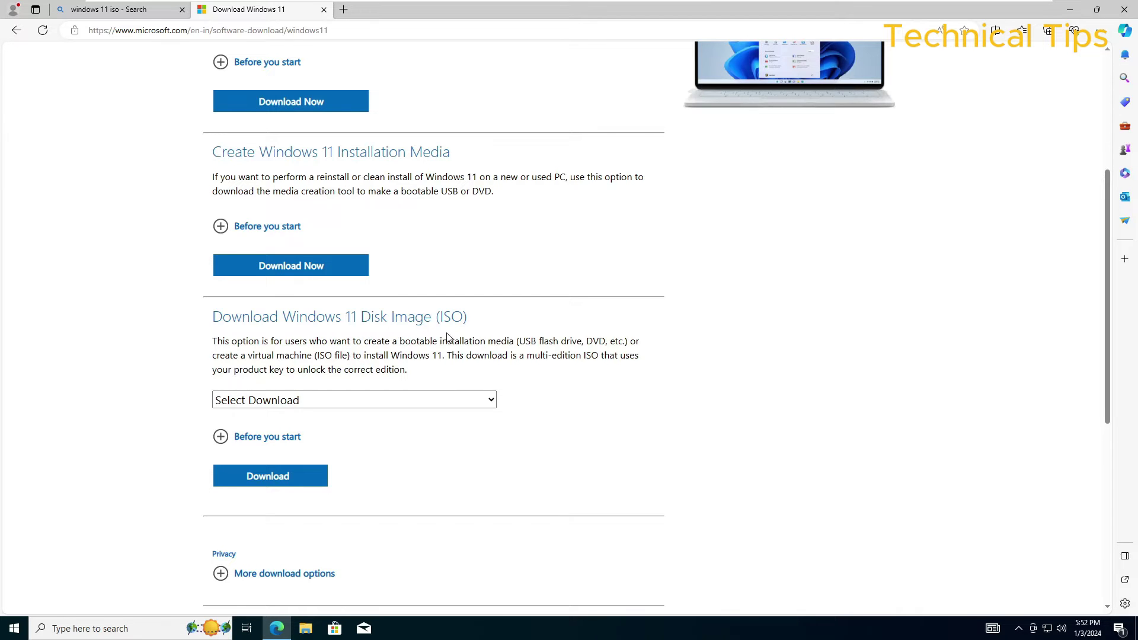
{"action": "left_click", "coordinate": [311, 401]}
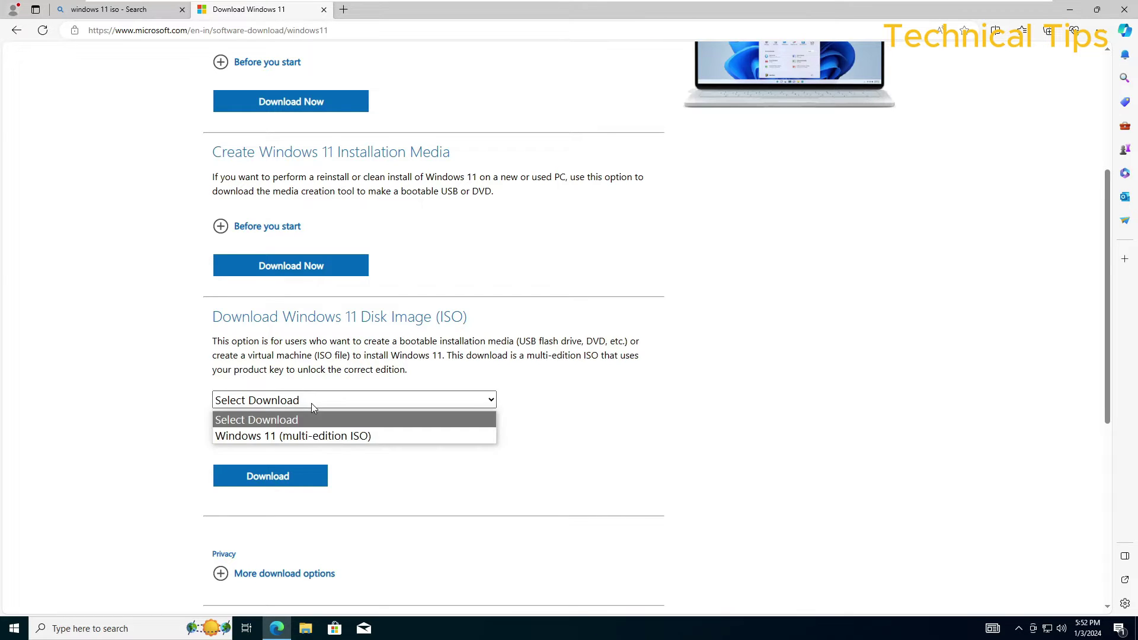
{"action": "left_click", "coordinate": [301, 437]}
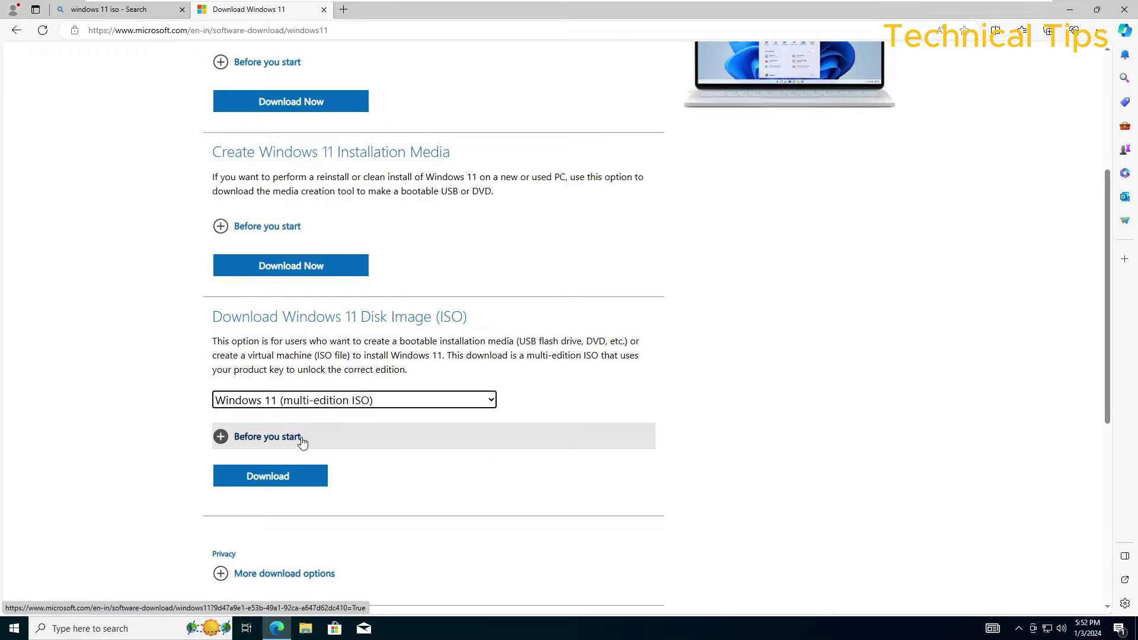
{"action": "left_click", "coordinate": [268, 485]}
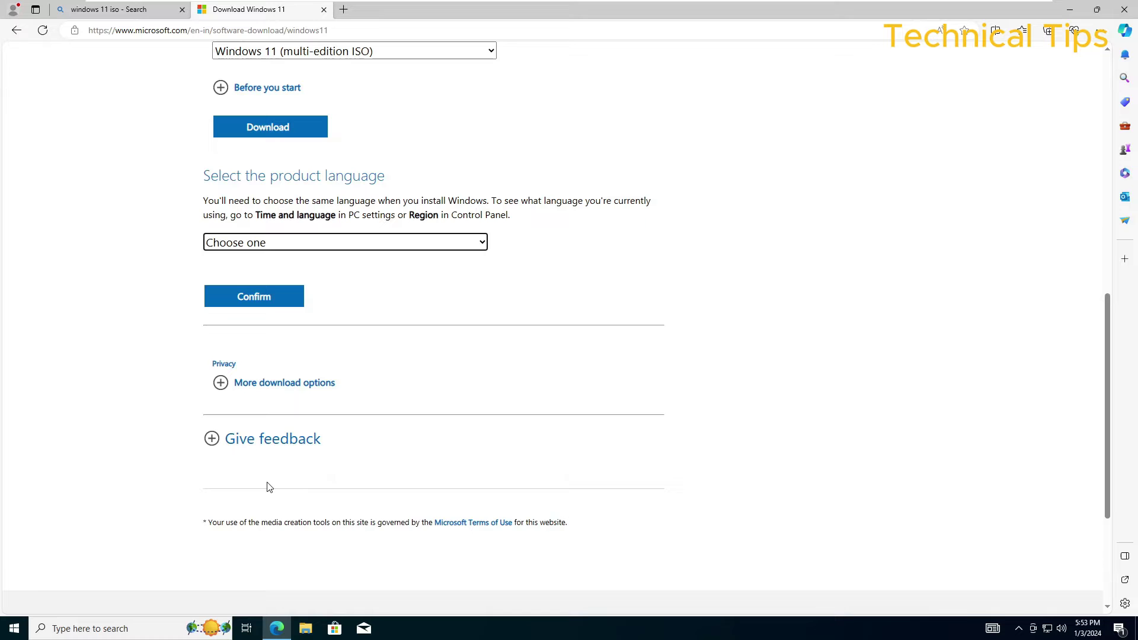
Step: Choose English (United States) as the product language and confirm it
{"action": "left_click", "coordinate": [314, 246]}
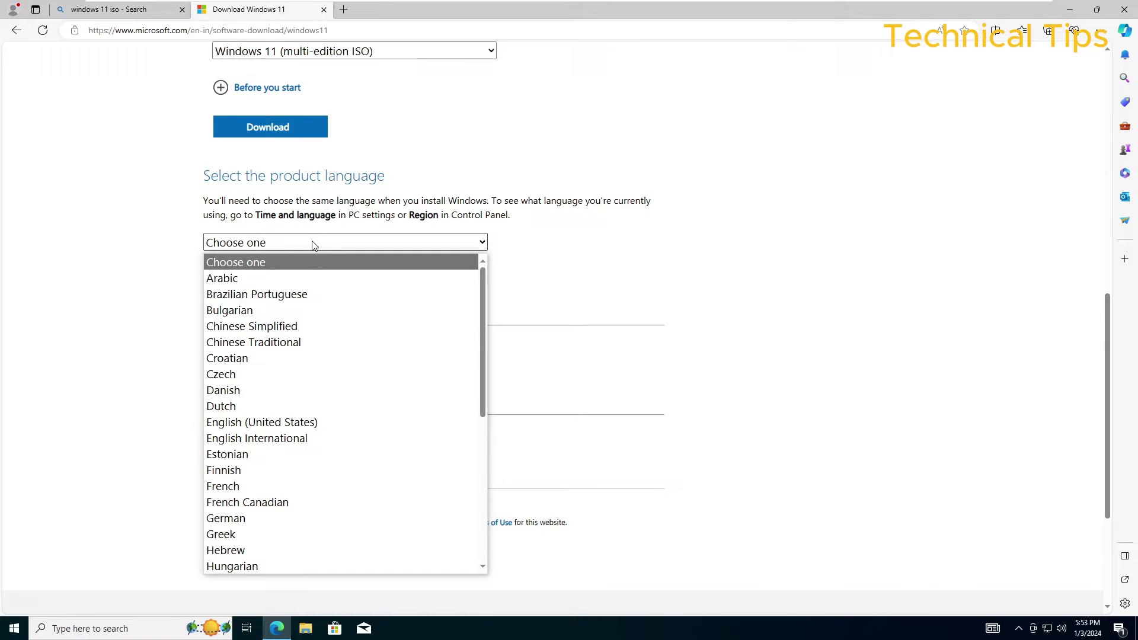
{"action": "left_click", "coordinate": [282, 425]}
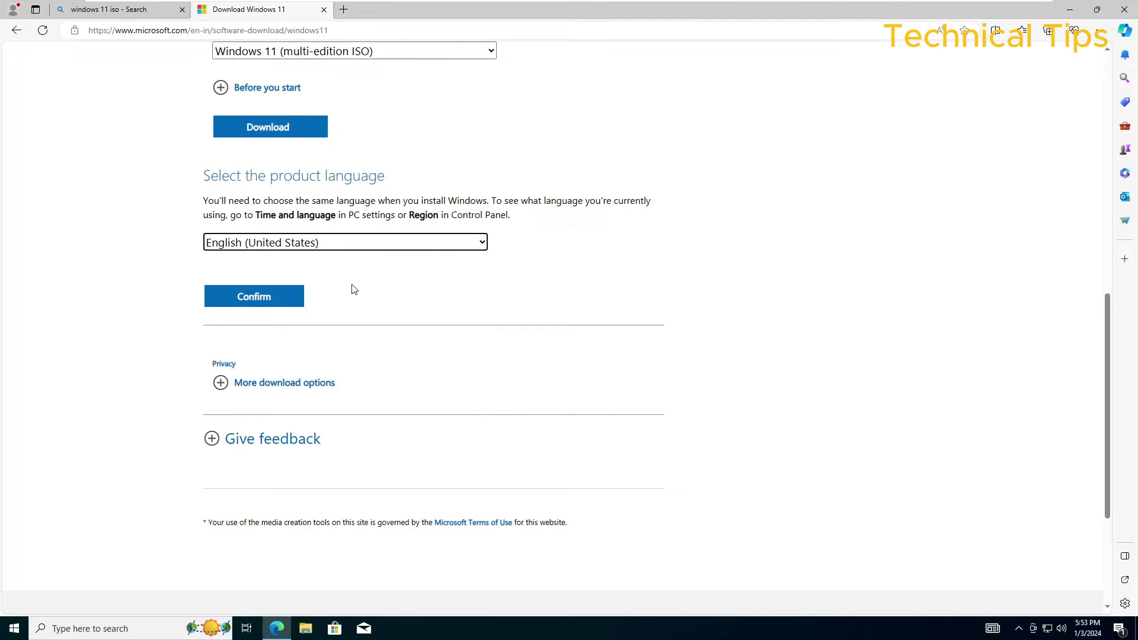
{"action": "left_click", "coordinate": [272, 298]}
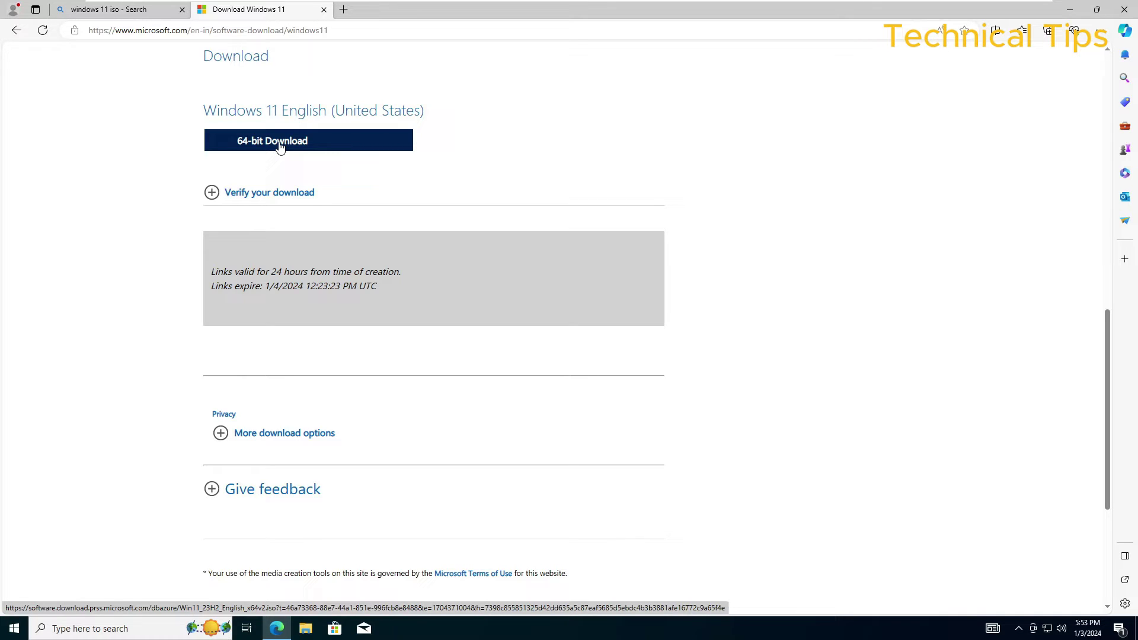
Step: Download the 64-bit Win11_23H2_English_x64v2.iso (6.3 GB) and dismiss the downloads list
{"action": "left_click", "coordinate": [280, 146]}
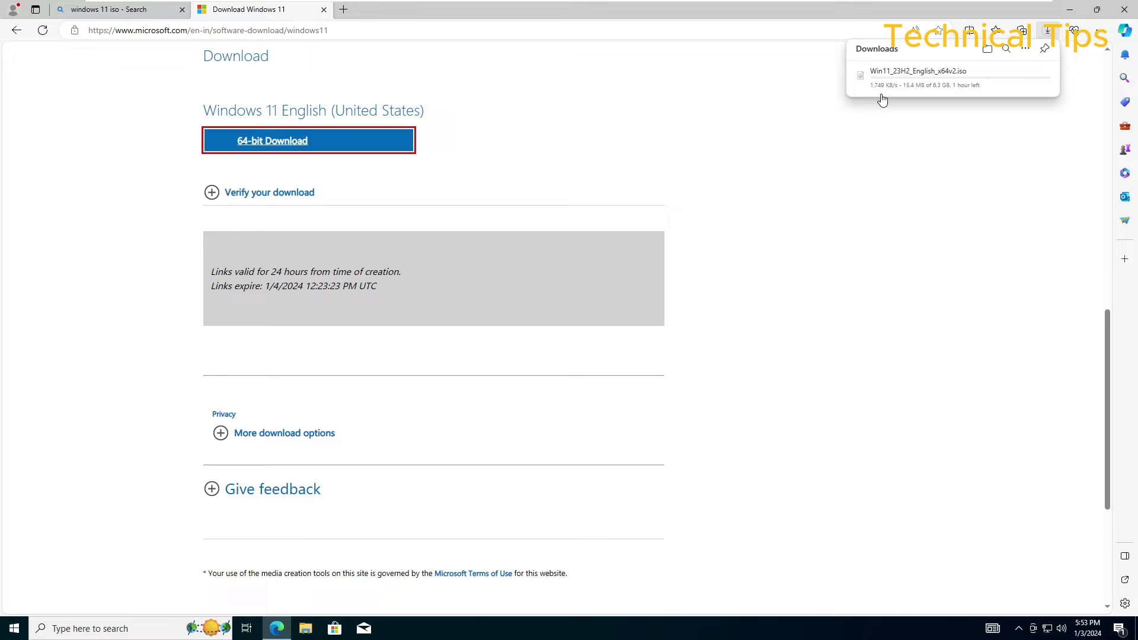
{"action": "mouse_move", "coordinate": [882, 96]}
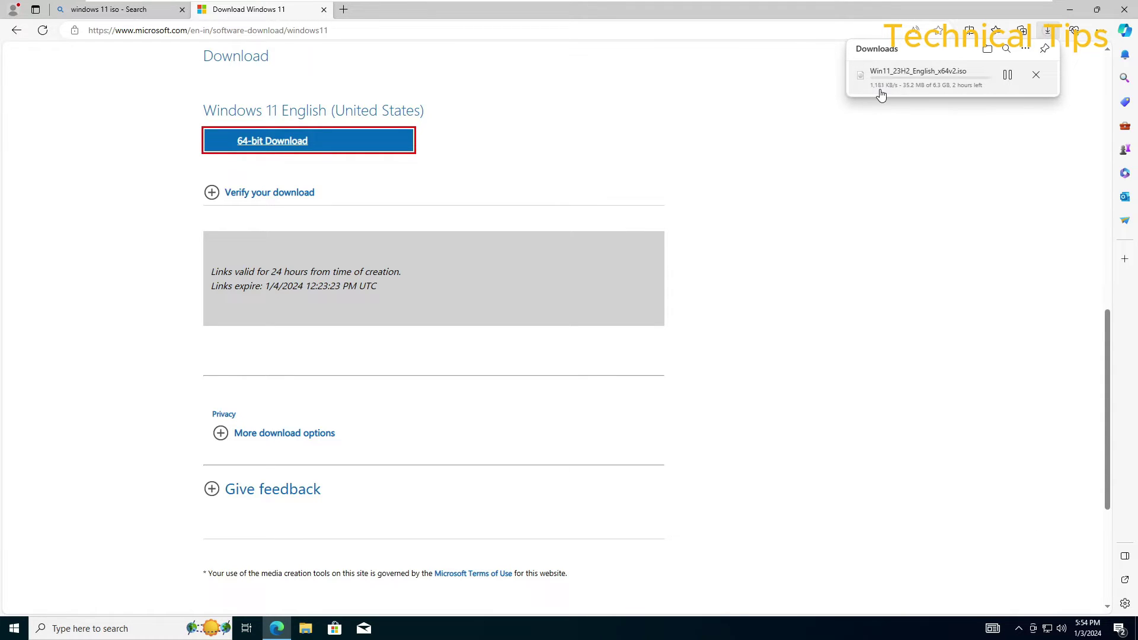
{"action": "left_click", "coordinate": [814, 203]}
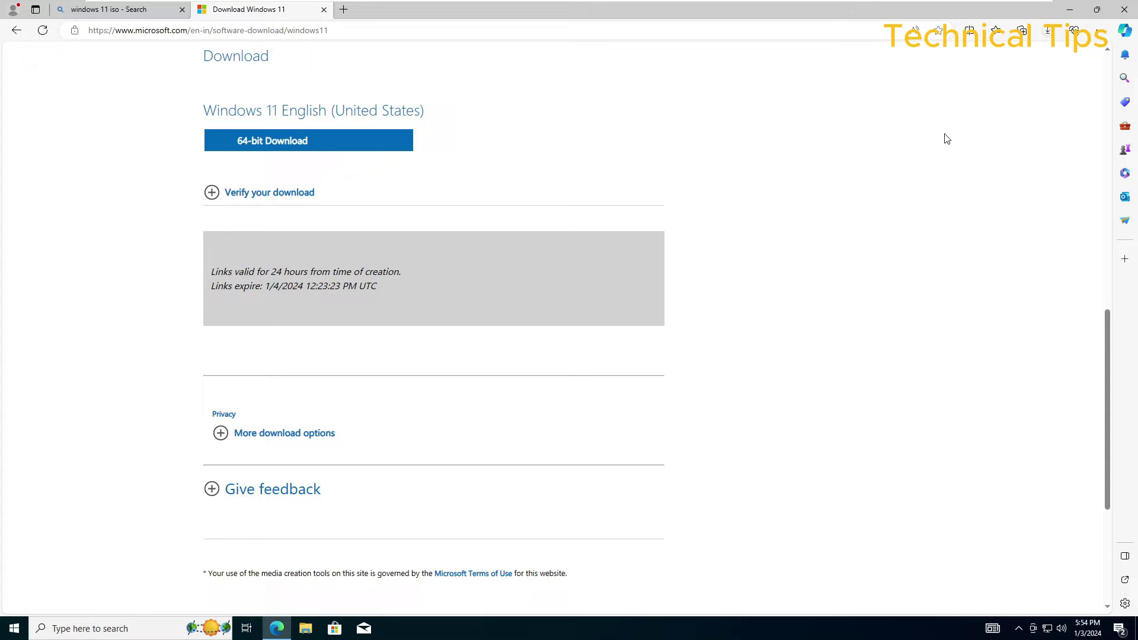
Step: In Downloads, open Win11_23H2_English_x64v2.iso with Windows Explorer to mount it
{"action": "left_click", "coordinate": [1072, 10]}
{"action": "left_click", "coordinate": [649, 7]}
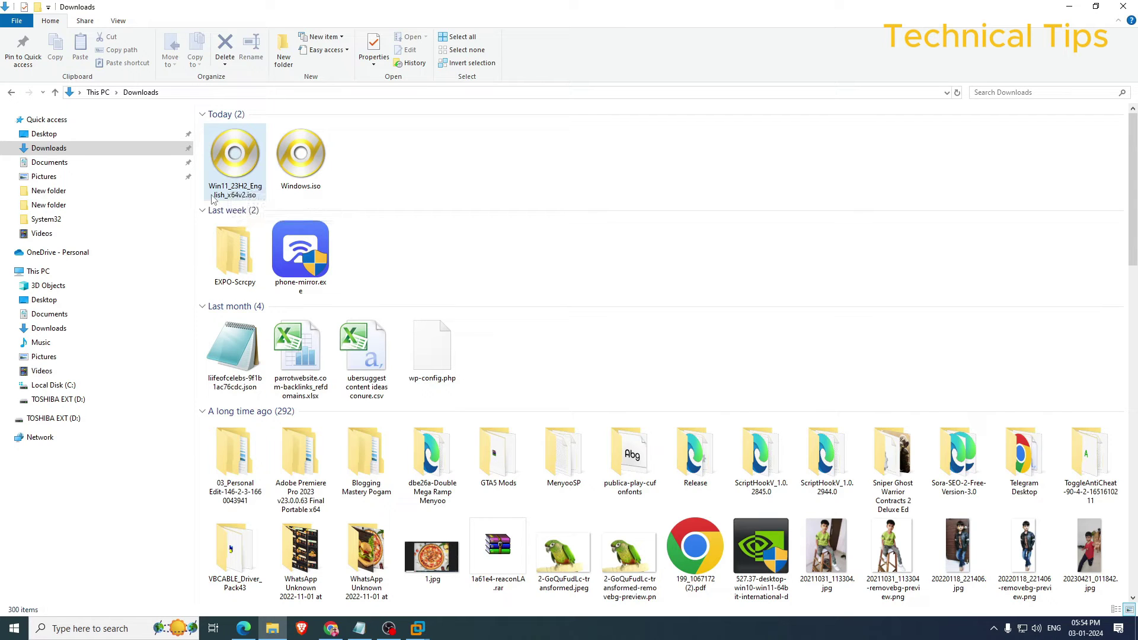
{"action": "mouse_move", "coordinate": [214, 198]}
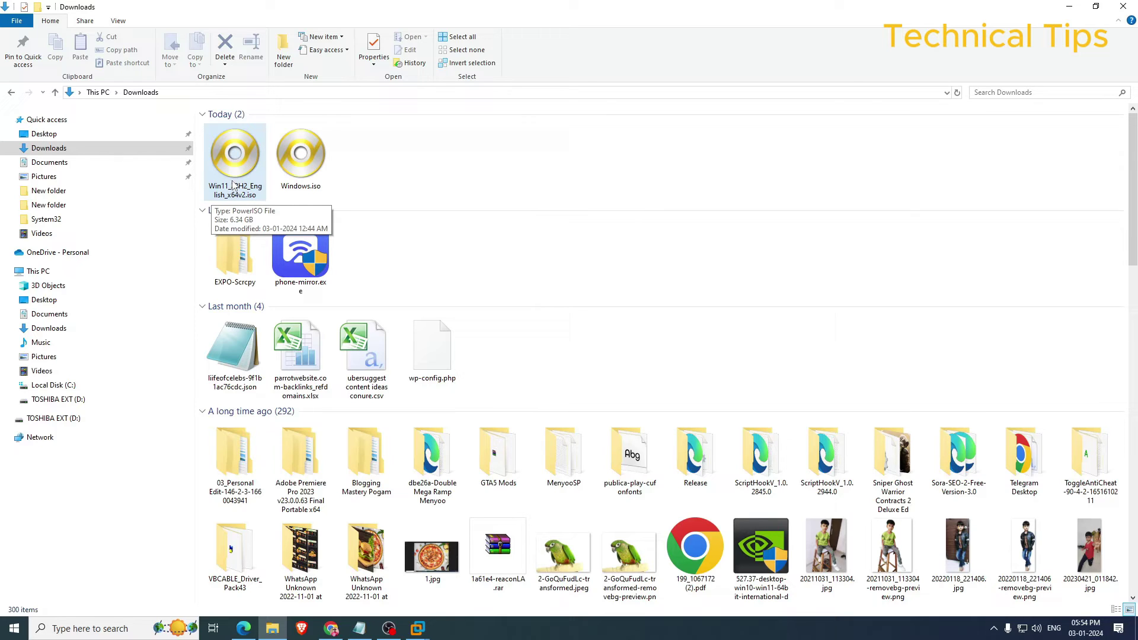
{"action": "double_click", "coordinate": [233, 161]}
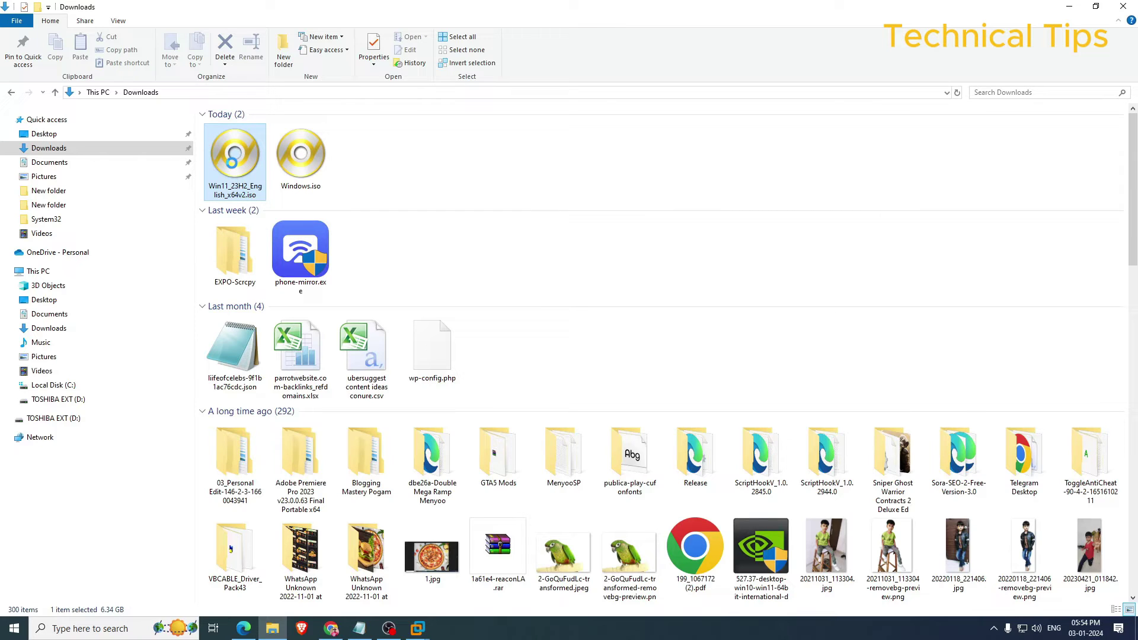
{"action": "right_click", "coordinate": [233, 167]}
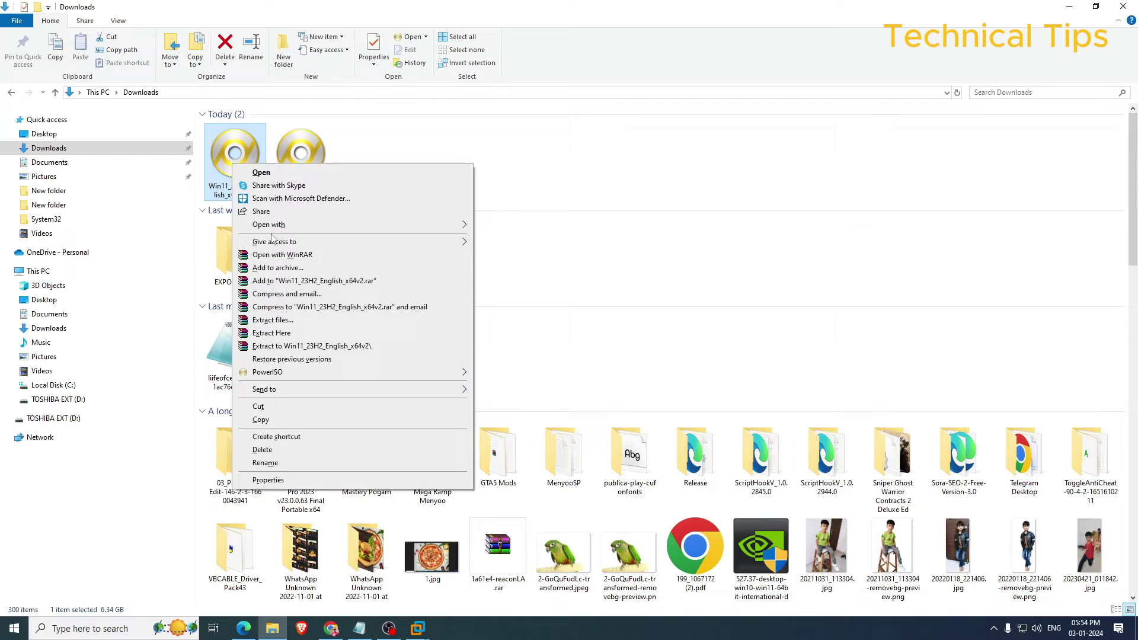
{"action": "mouse_move", "coordinate": [270, 231]}
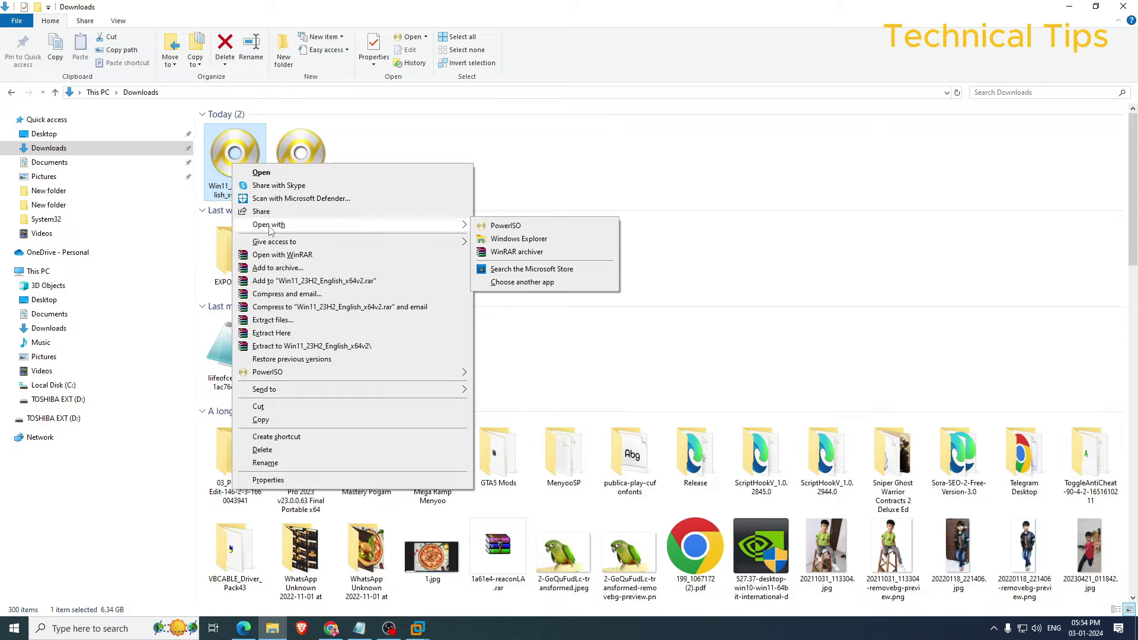
{"action": "left_click", "coordinate": [525, 243]}
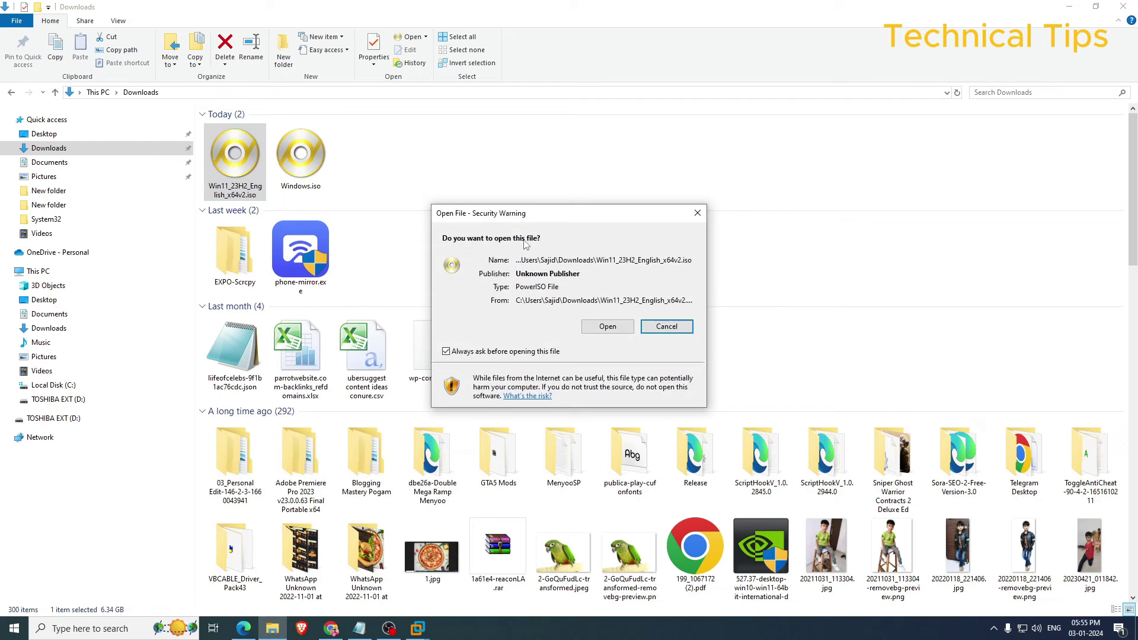
Step: Accept the security warning, then open DVD Drive (E:) from This PC
{"action": "left_click", "coordinate": [611, 329]}
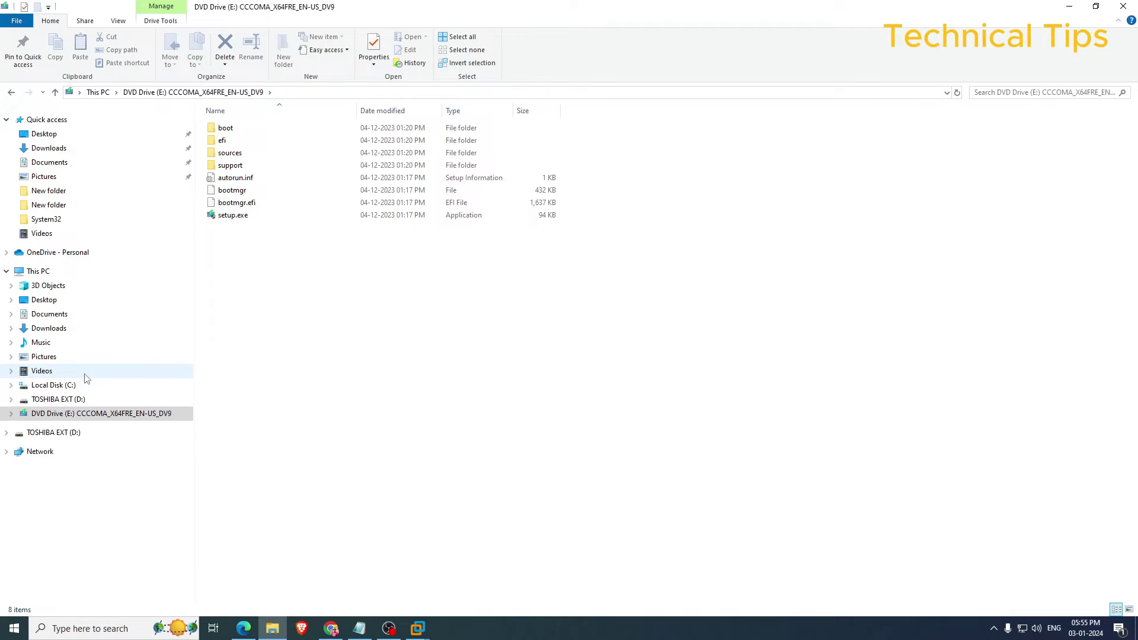
{"action": "left_click", "coordinate": [34, 274]}
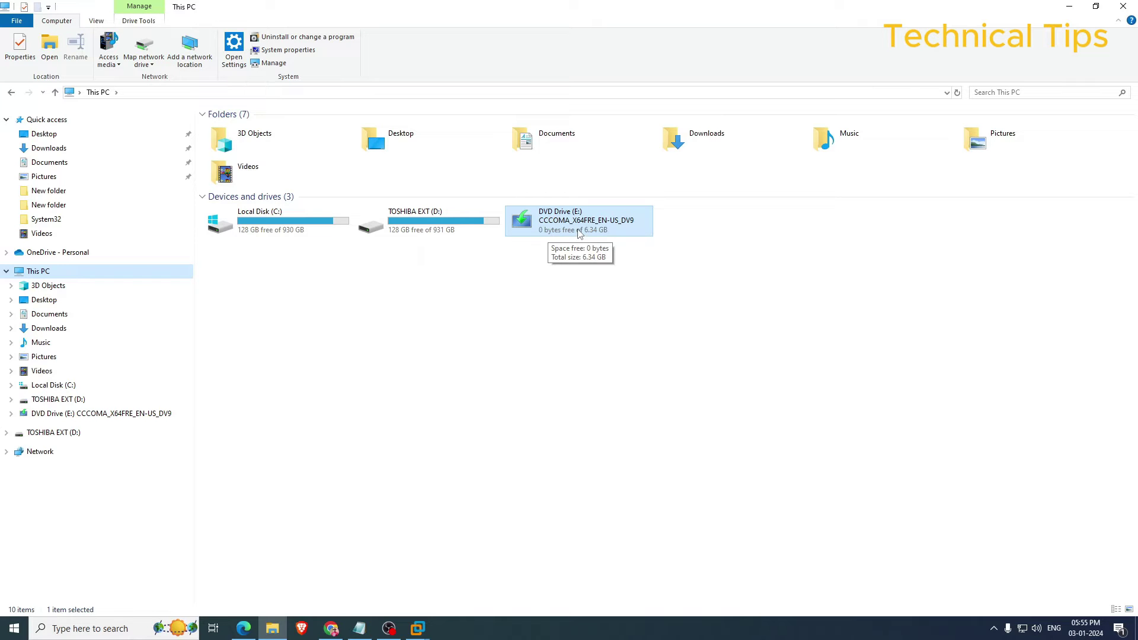
{"action": "double_click", "coordinate": [580, 233]}
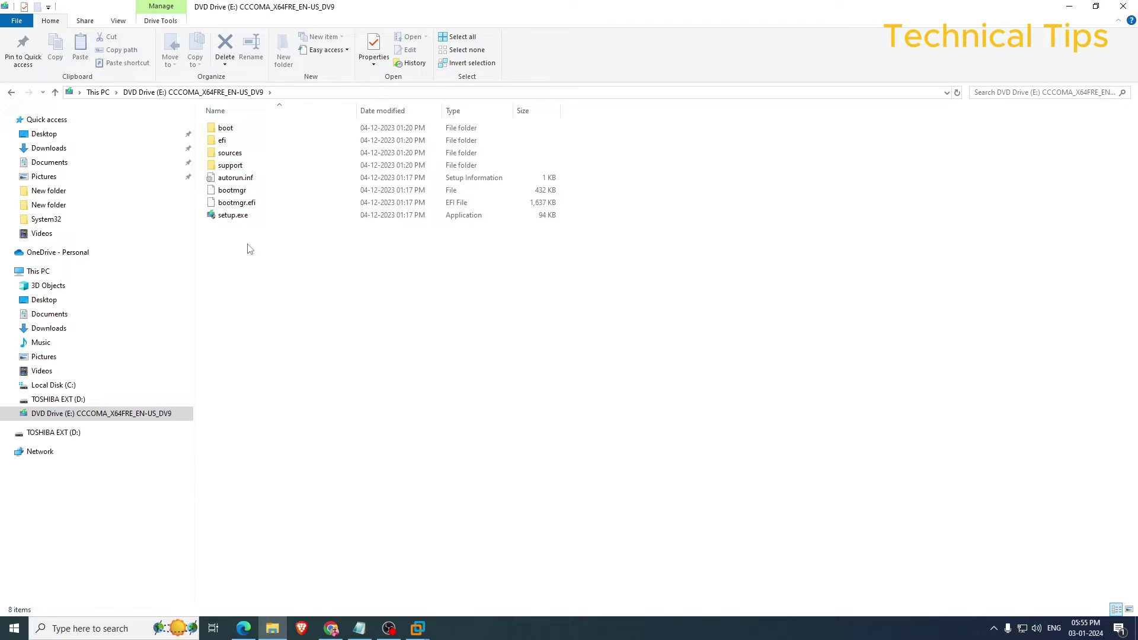
Step: Select and copy all installation files on the mounted DVD drive
{"action": "left_click_drag", "start_coordinate": [256, 263], "coordinate": [228, 125]}
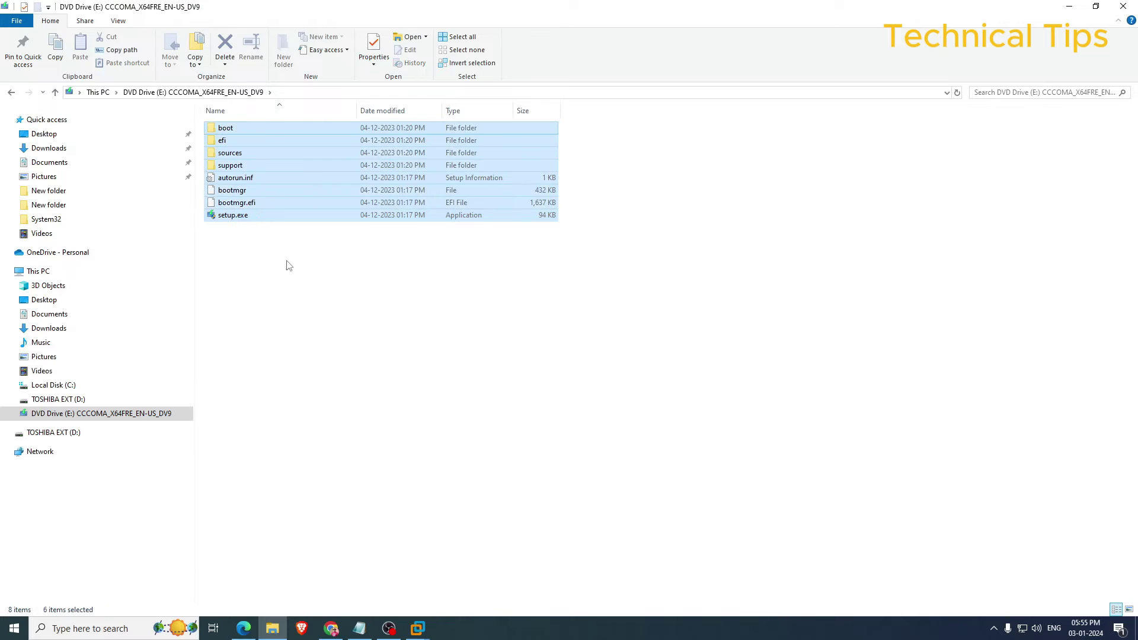
{"action": "right_click", "coordinate": [252, 216]}
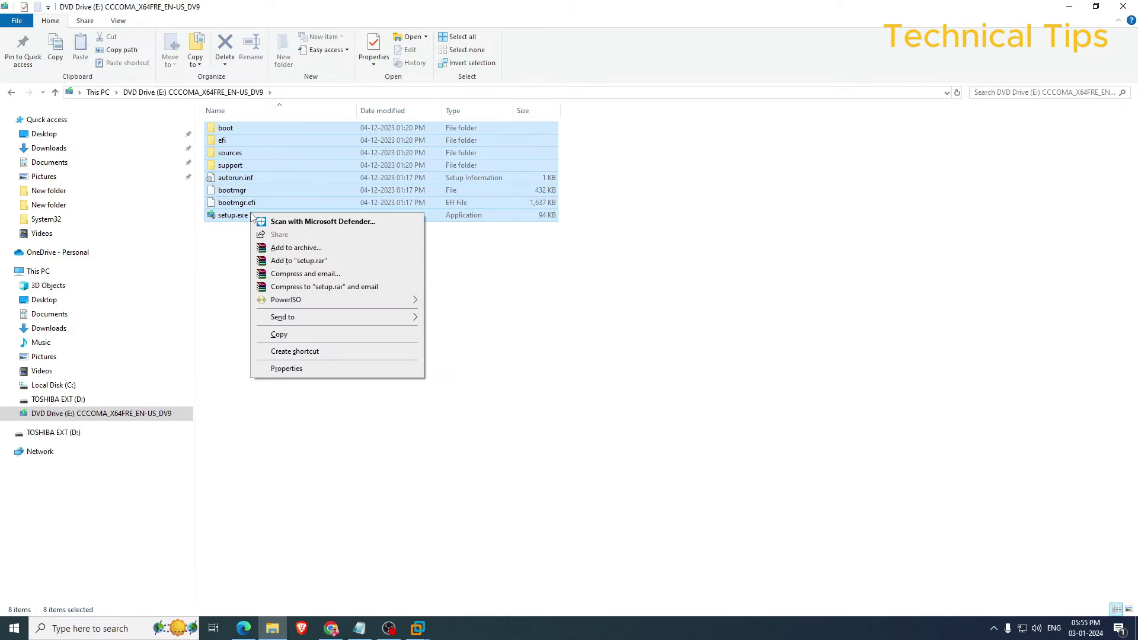
{"action": "left_click", "coordinate": [307, 336]}
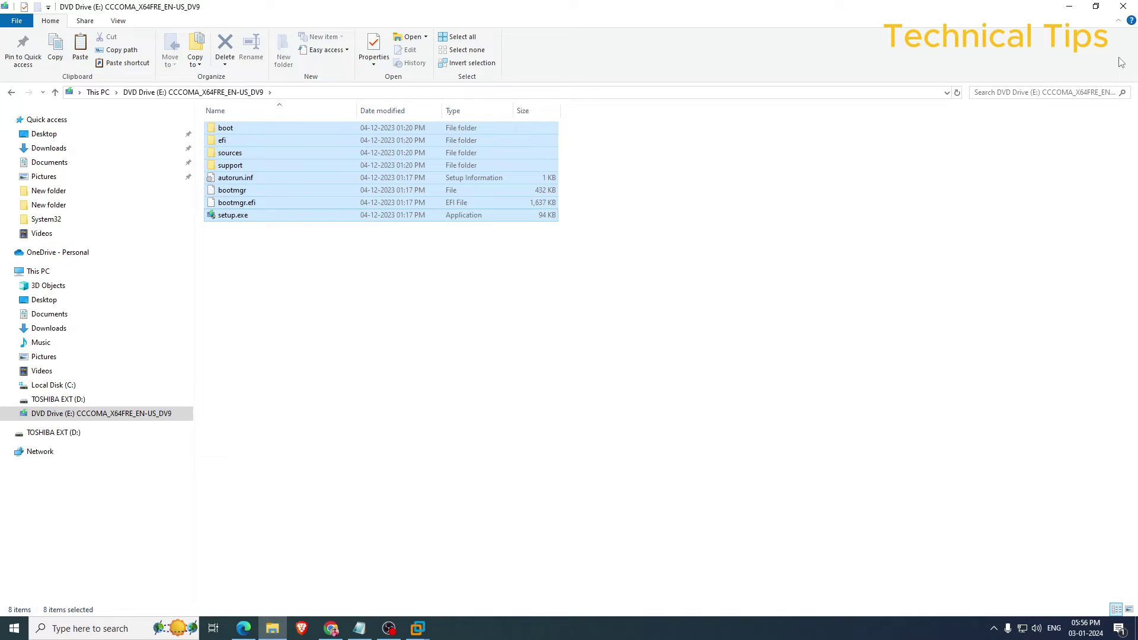
Step: Create a folder named Windows11setup in Desktop\New folder and open it
{"action": "left_click", "coordinate": [49, 190]}
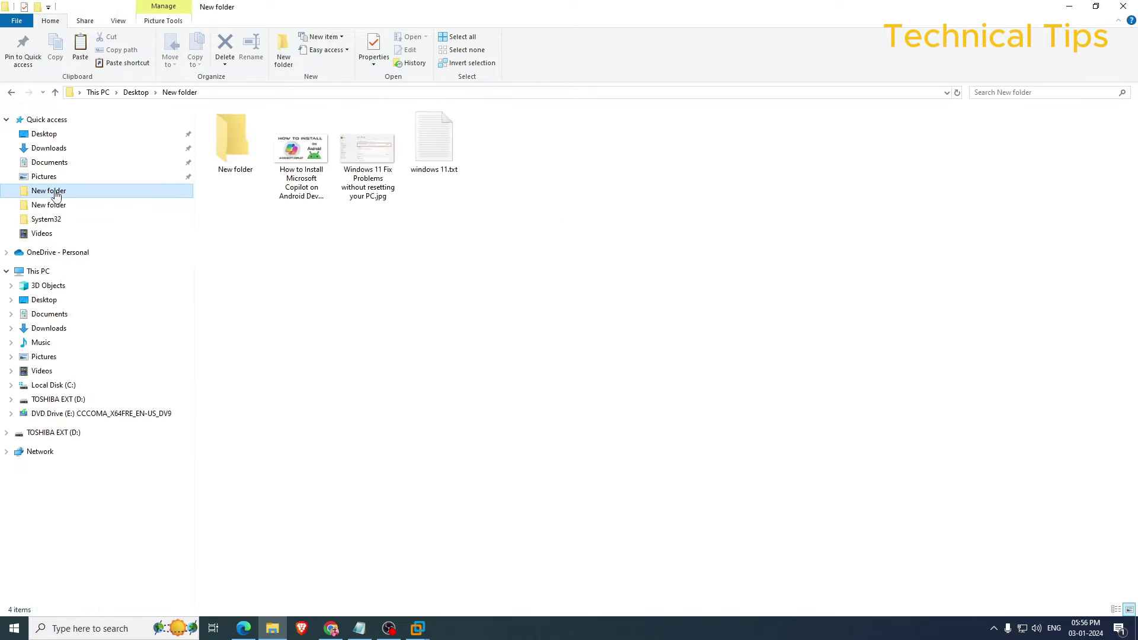
{"action": "right_click", "coordinate": [403, 421]}
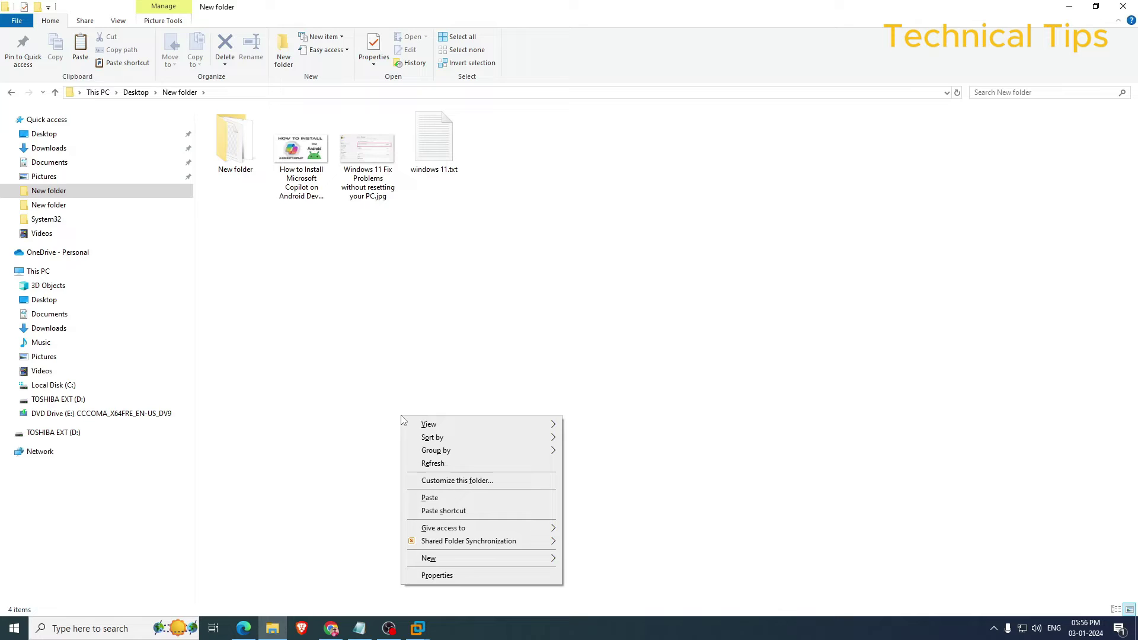
{"action": "mouse_move", "coordinate": [451, 560]}
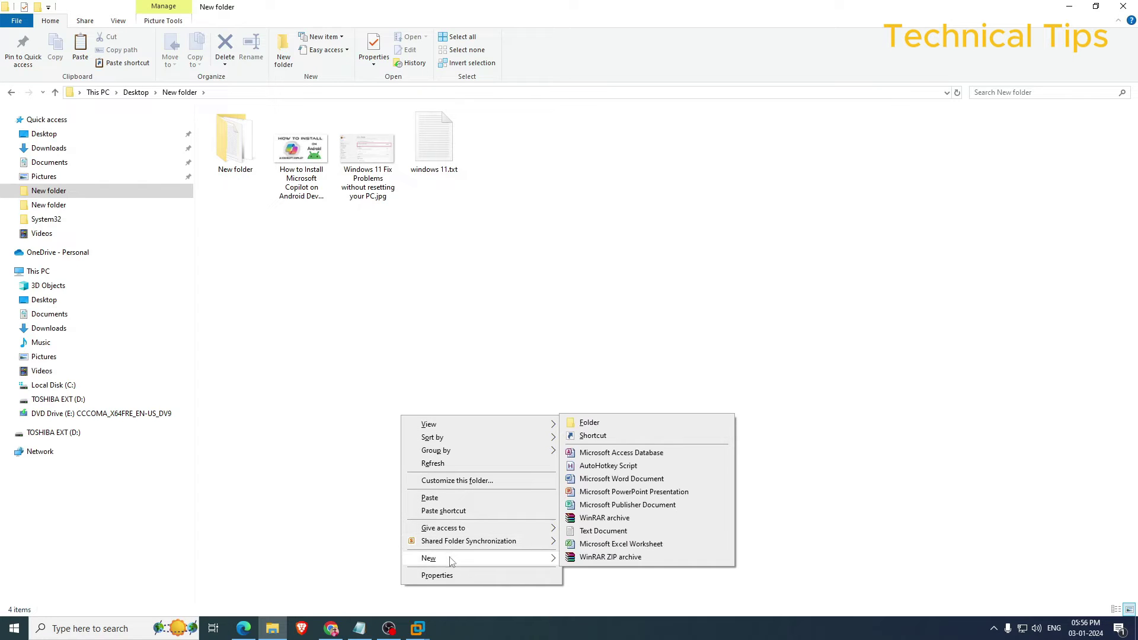
{"action": "left_click", "coordinate": [589, 425]}
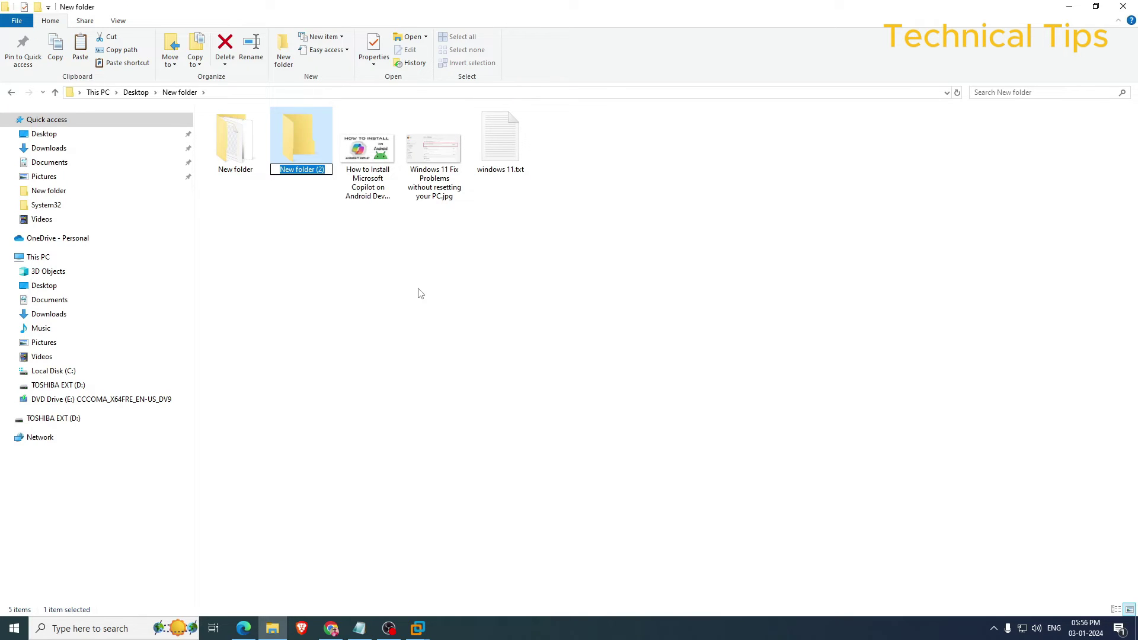
{"action": "key", "text": "BackSpace"}
{"action": "type", "text": "Windows"}
{"action": "type", "text": "11setu"}
{"action": "type", "text": "op"}
{"action": "key", "text": "BackSpace"}
{"action": "key", "text": "BackSpace"}
{"action": "type", "text": "p"}
{"action": "key", "text": "Return"}
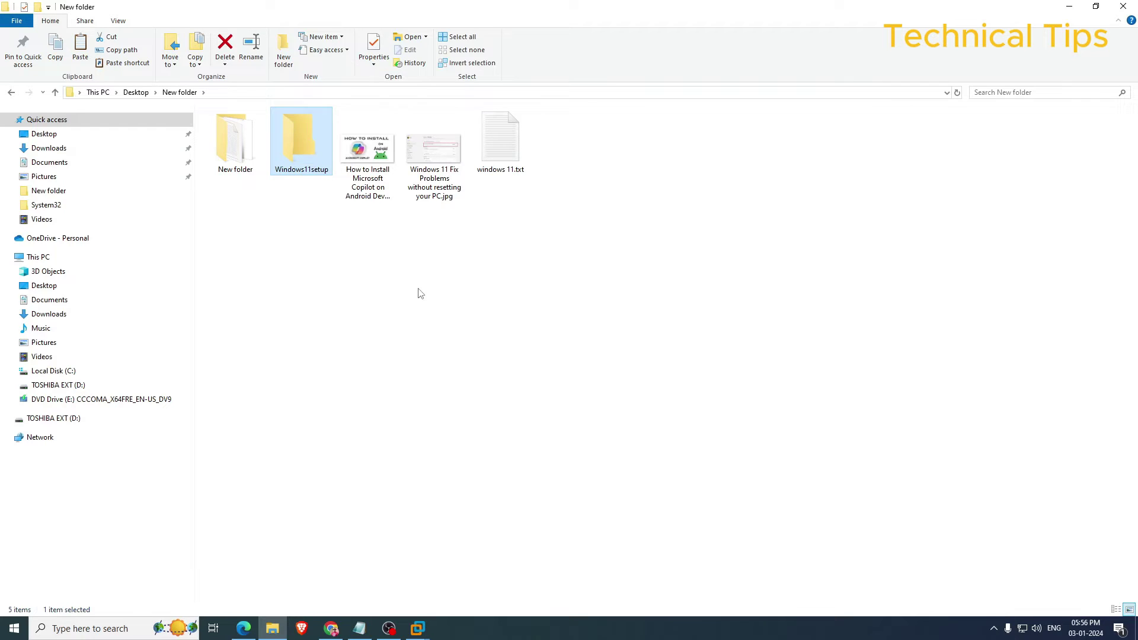
{"action": "key", "text": "Return"}
Step: Paste the copied installation files into the empty Windows11setup folder
{"action": "right_click", "coordinate": [393, 286]}
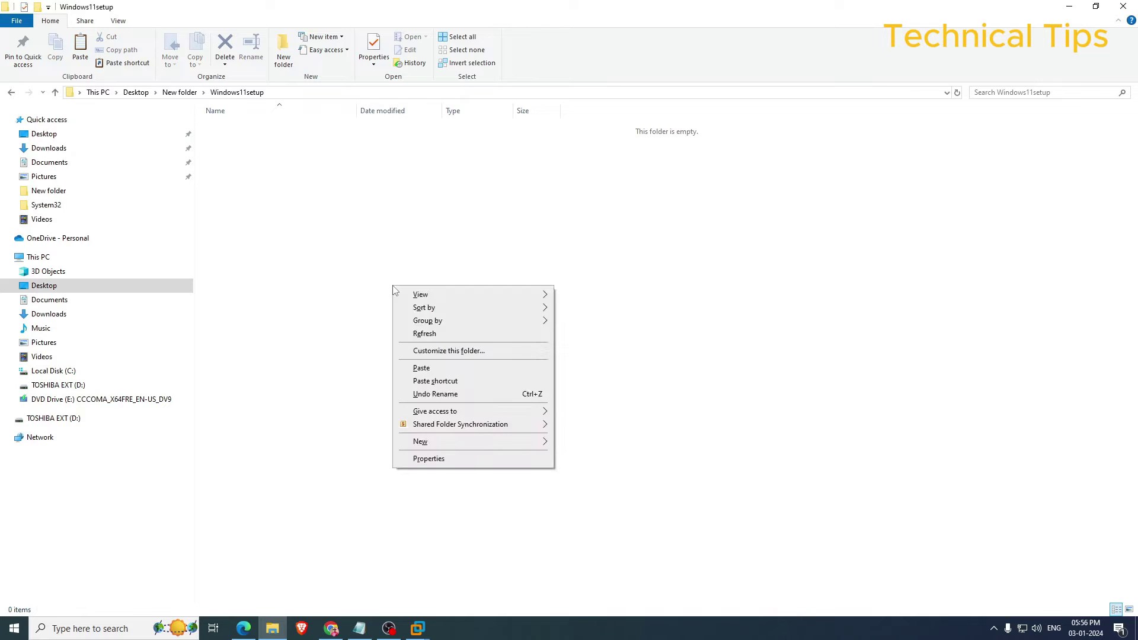
{"action": "left_click", "coordinate": [420, 370]}
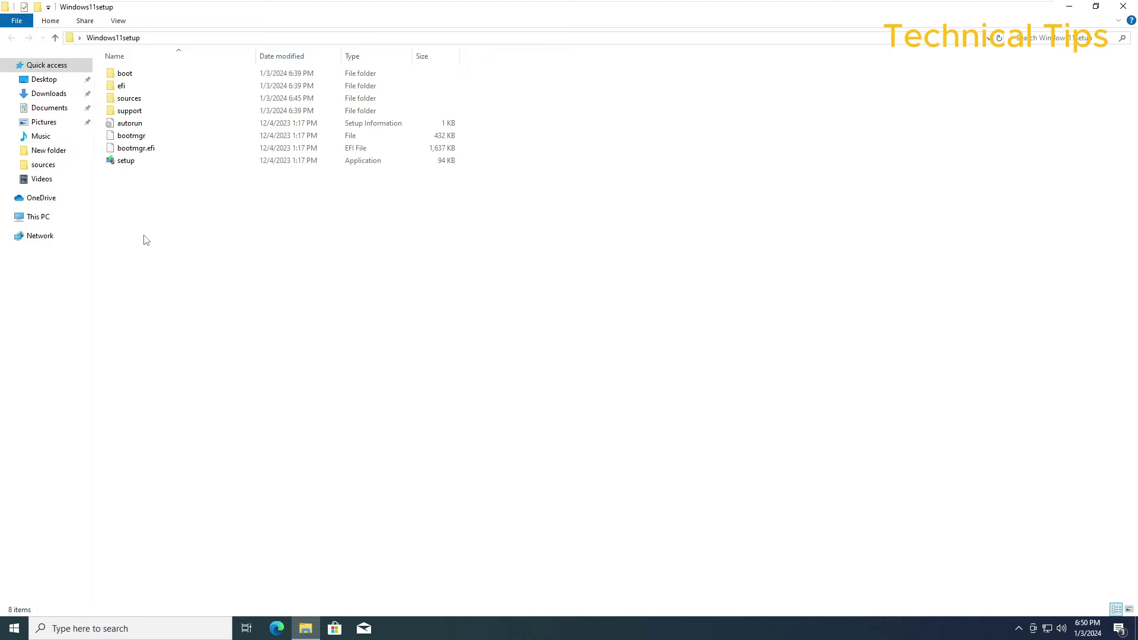
Step: Open the sources folder and pick Notepad from Show apps to open appraiserres.dll
{"action": "double_click", "coordinate": [129, 98]}
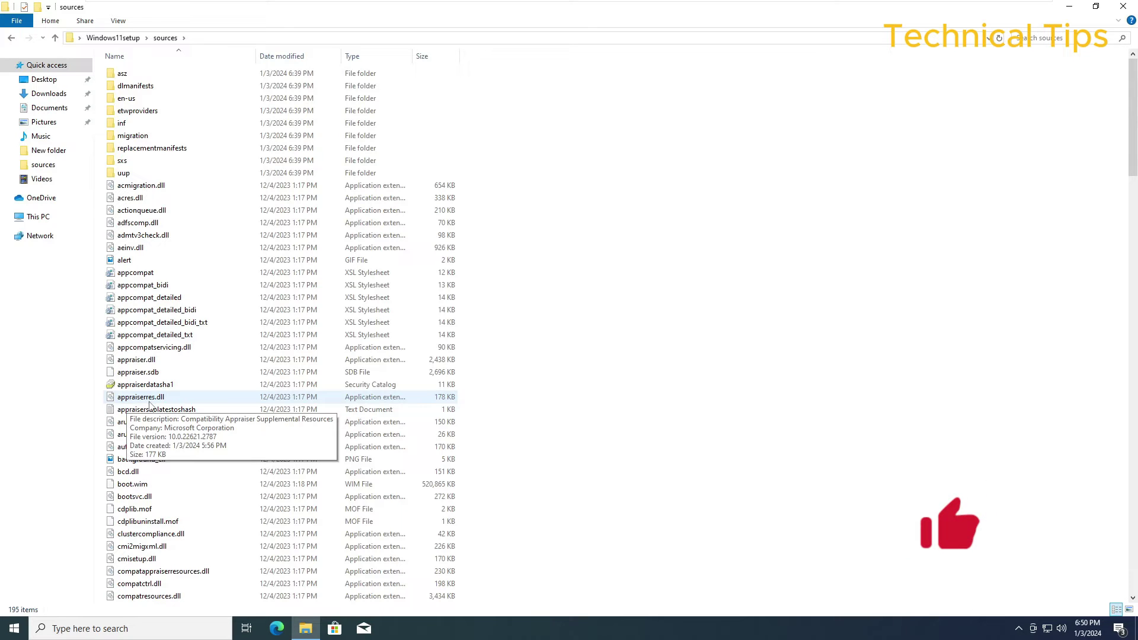
{"action": "left_click", "coordinate": [145, 401]}
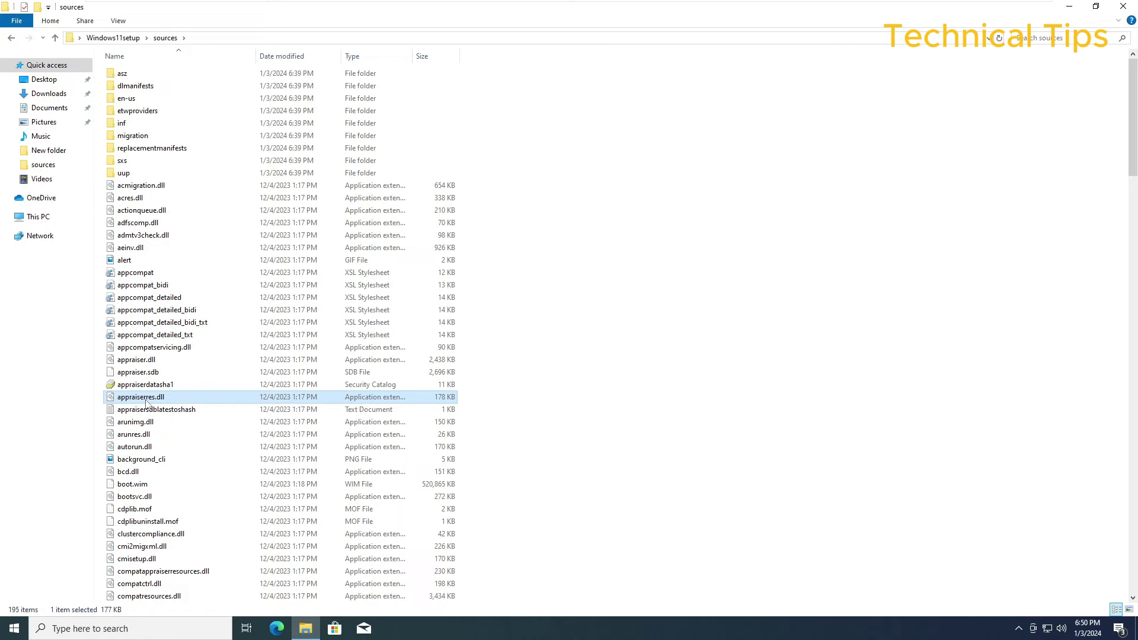
{"action": "right_click", "coordinate": [146, 402]}
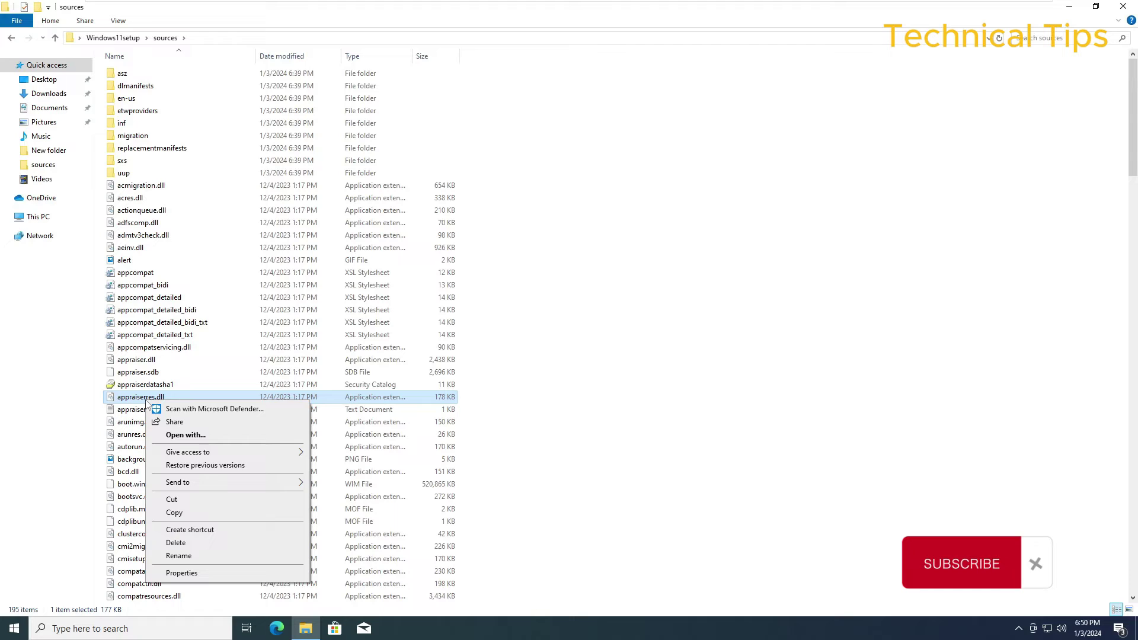
{"action": "left_click", "coordinate": [205, 436]}
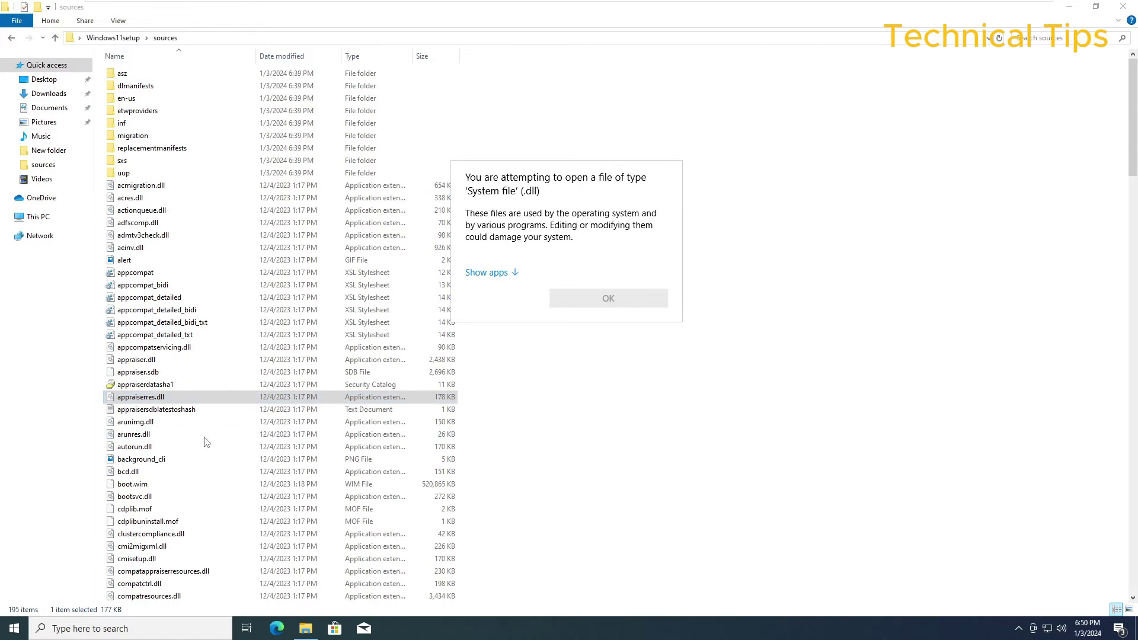
{"action": "left_click", "coordinate": [492, 272]}
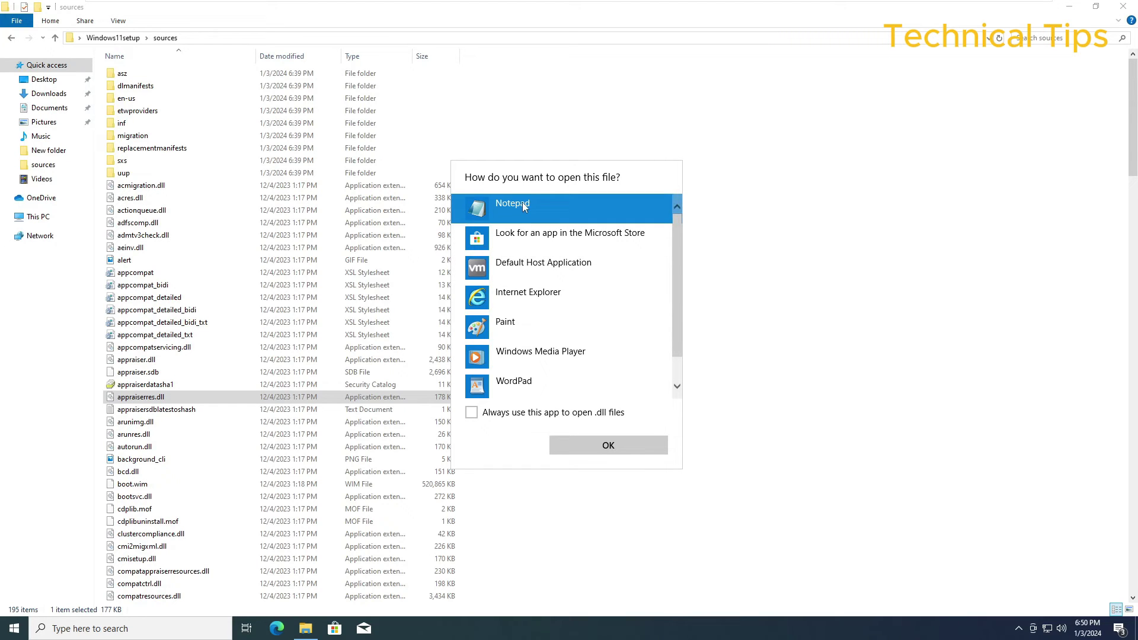
Step: Open appraiserres.dll in Notepad, delete all its text, save it empty, and close Notepad
{"action": "left_click", "coordinate": [610, 449]}
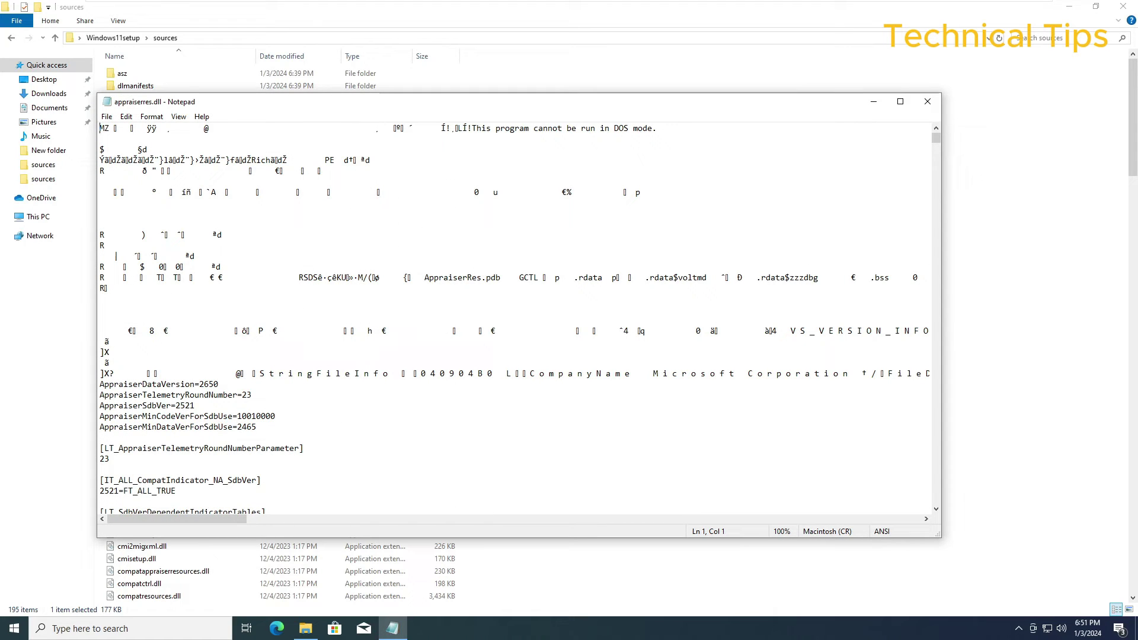
{"action": "left_click", "coordinate": [219, 384]}
{"action": "key", "text": "ctrl+a"}
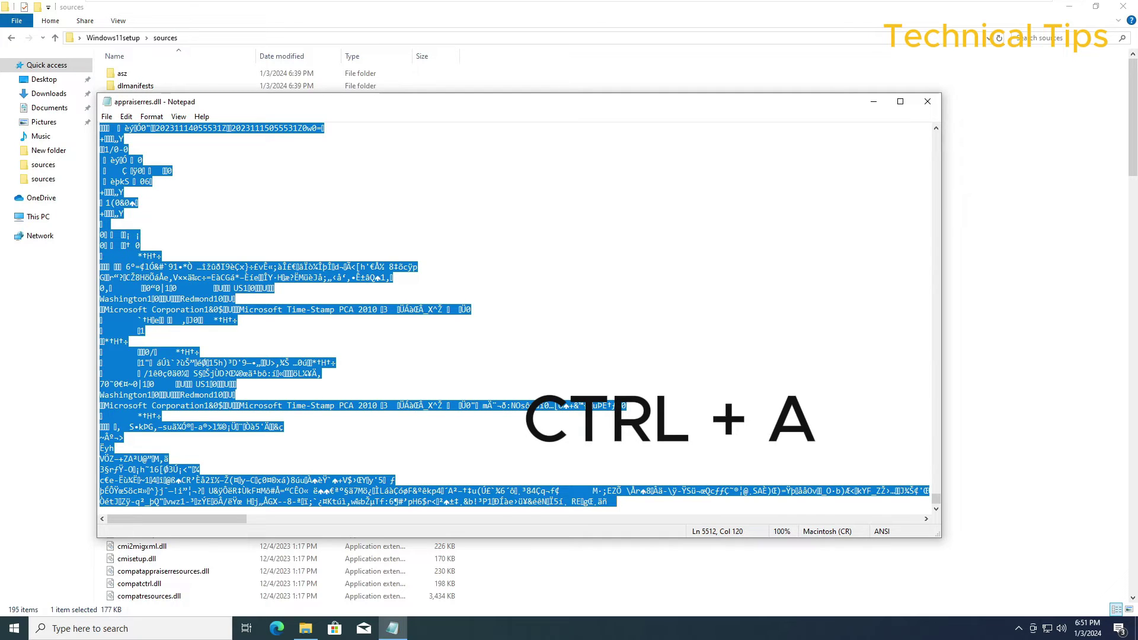
{"action": "key", "text": "Delete"}
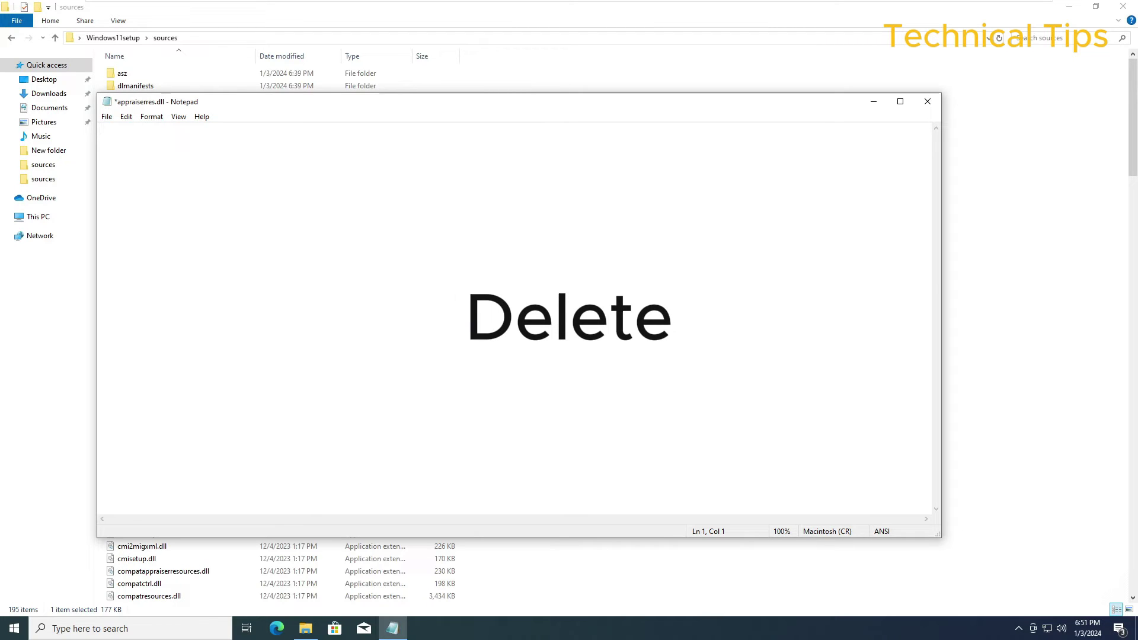
{"action": "left_click", "coordinate": [107, 118]}
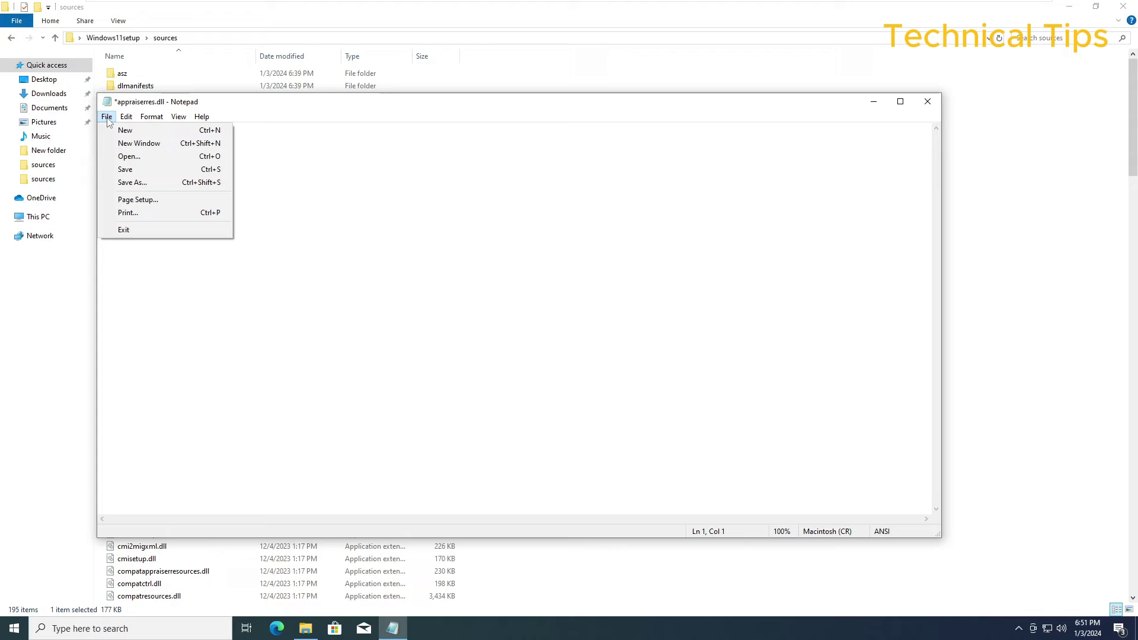
{"action": "left_click", "coordinate": [126, 171]}
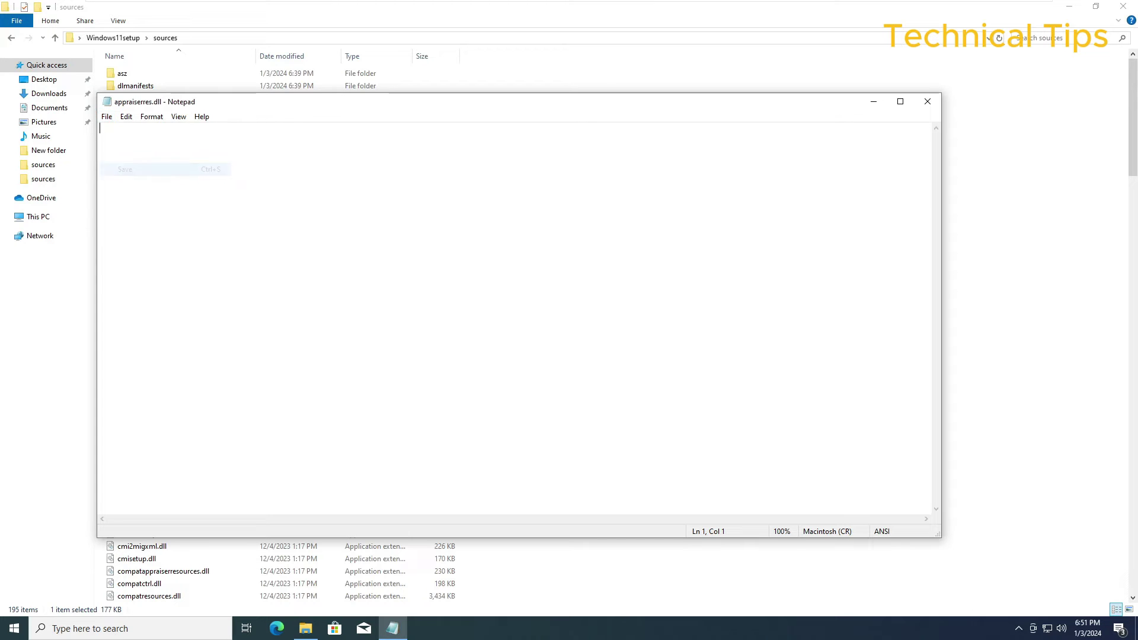
{"action": "left_click", "coordinate": [929, 103]}
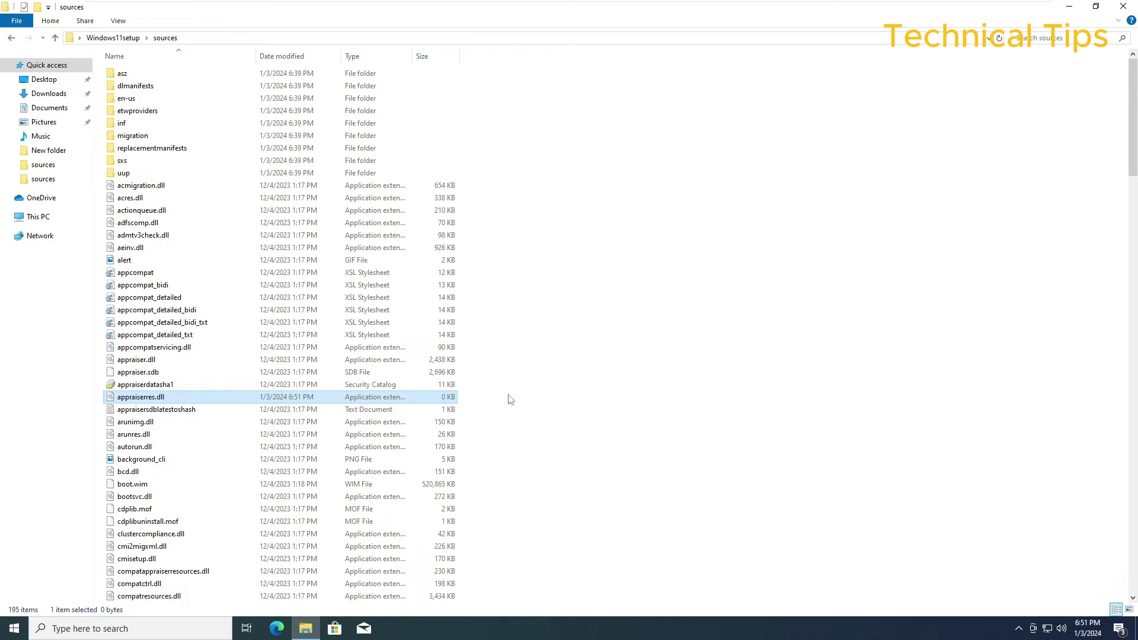
Step: Return to Windows11setup, run setup, and approve it with Yes in User Account Control
{"action": "left_click", "coordinate": [129, 39]}
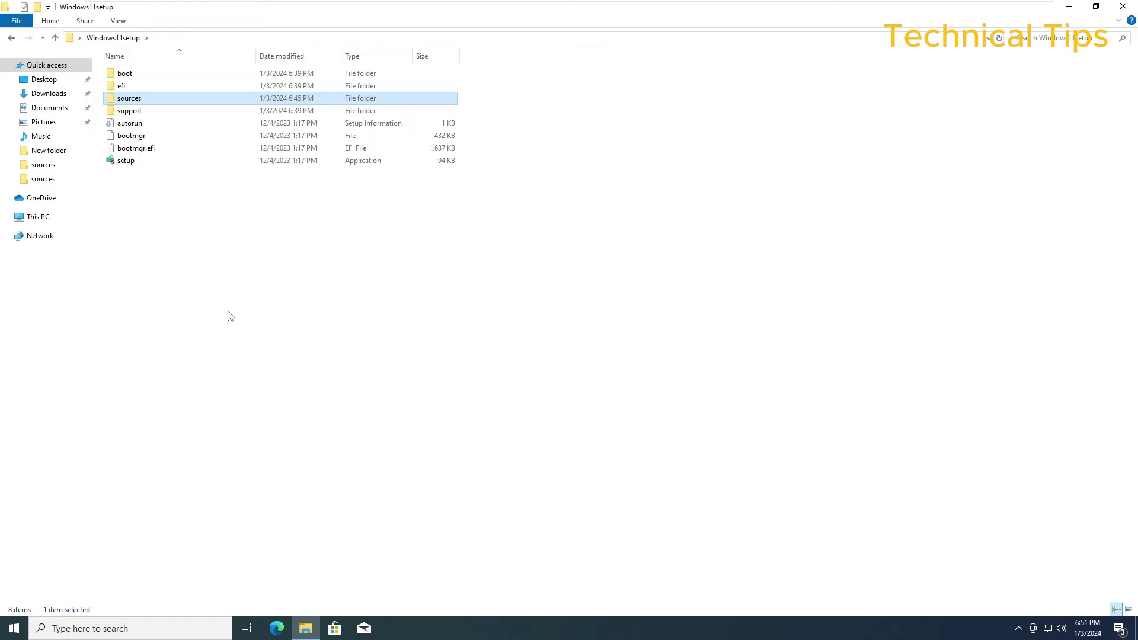
{"action": "left_click", "coordinate": [121, 162]}
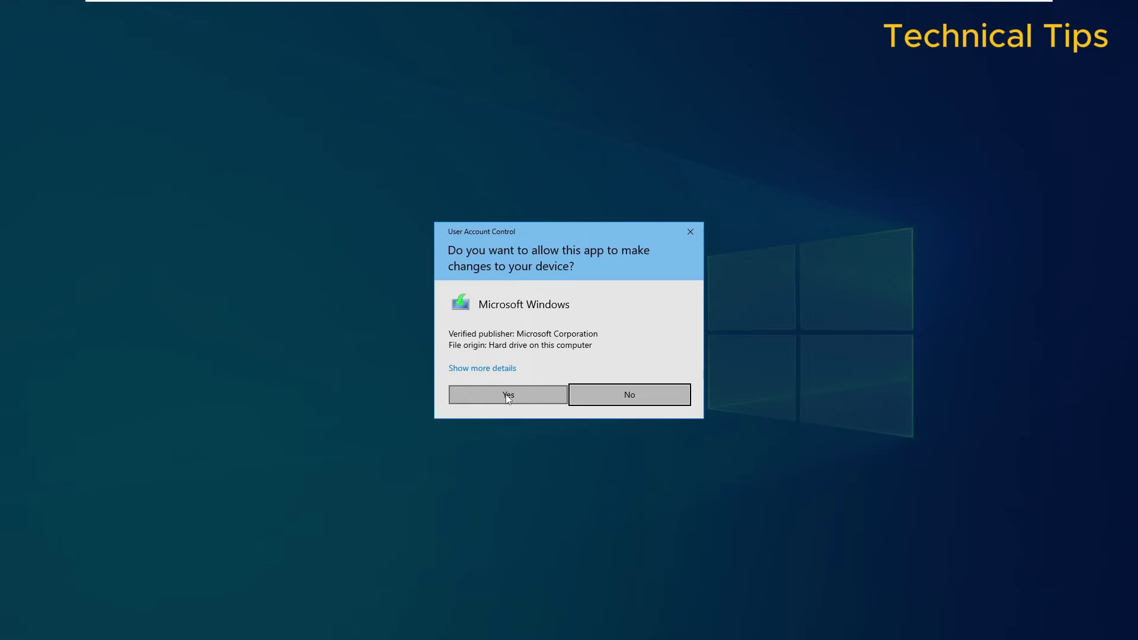
{"action": "left_click", "coordinate": [508, 396]}
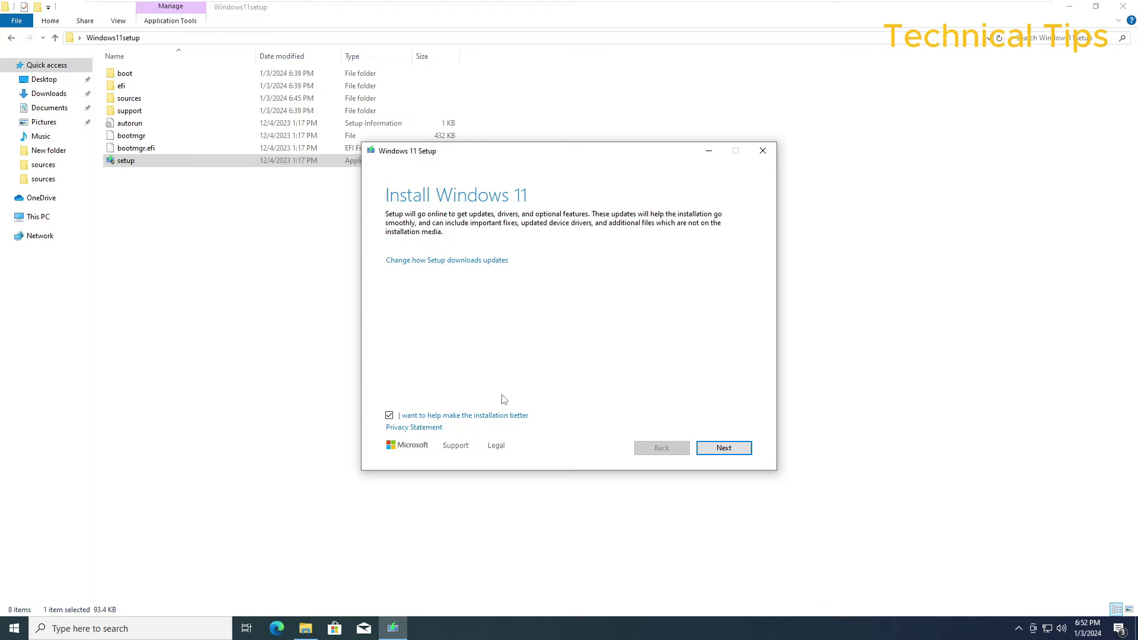
Step: Set Setup updates to 'Not right now' and opt out of installation feedback
{"action": "left_click", "coordinate": [416, 263]}
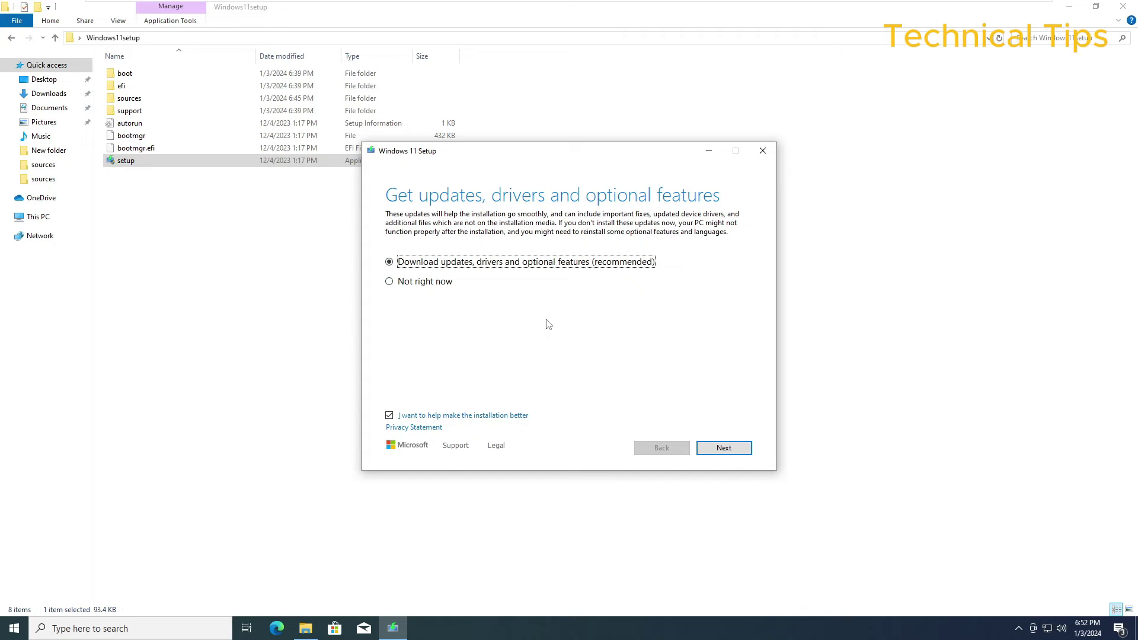
{"action": "left_click", "coordinate": [407, 285]}
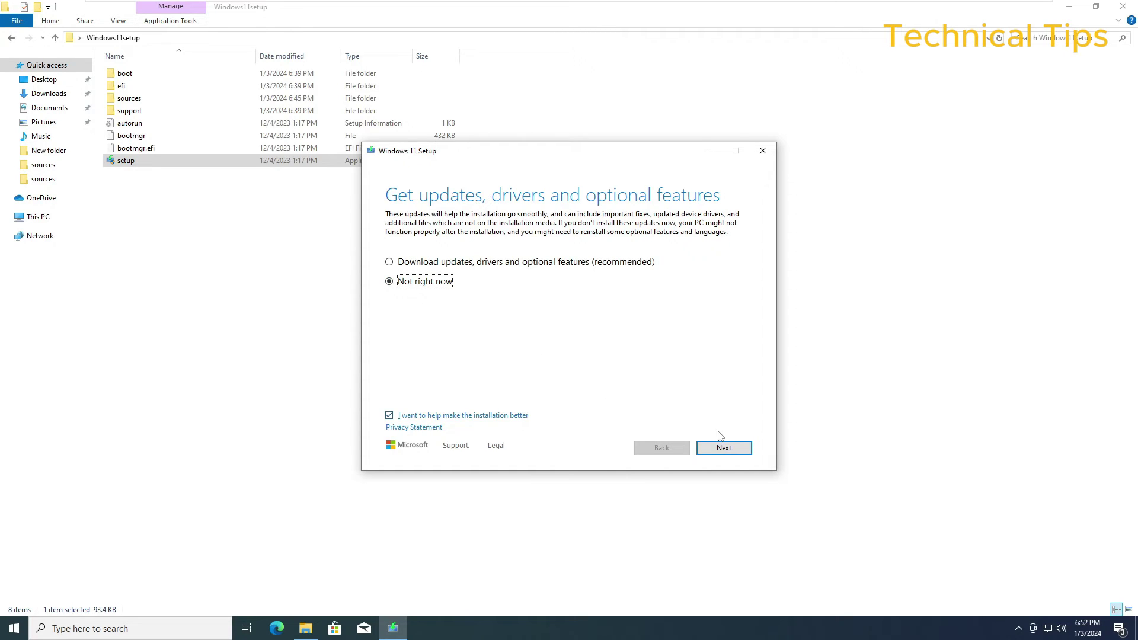
{"action": "left_click", "coordinate": [389, 417]}
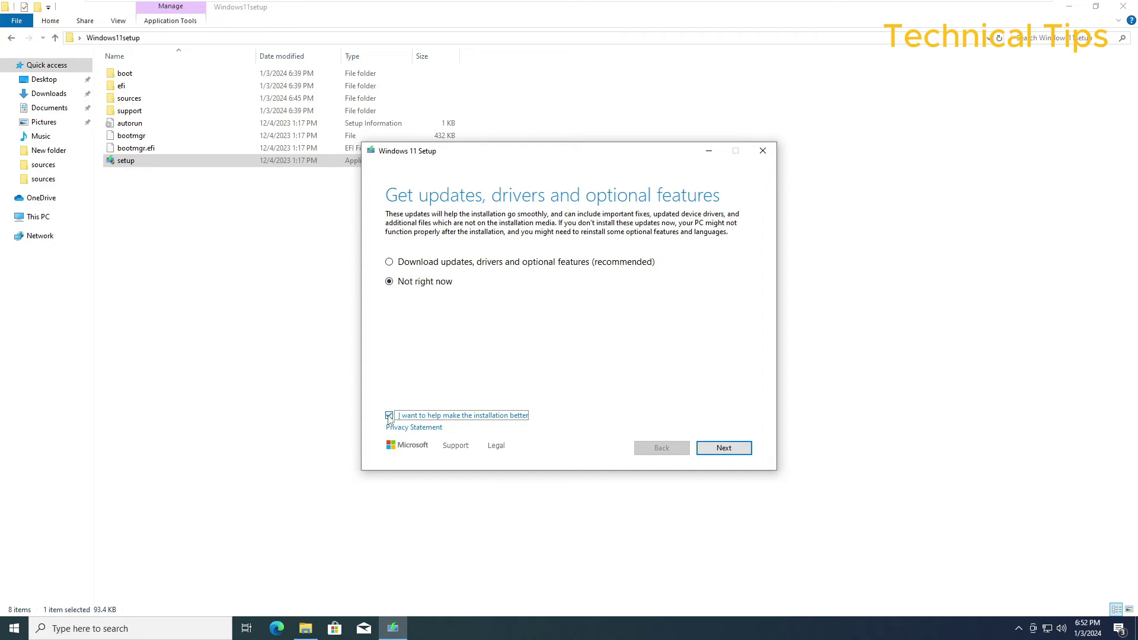
{"action": "left_click", "coordinate": [737, 451]}
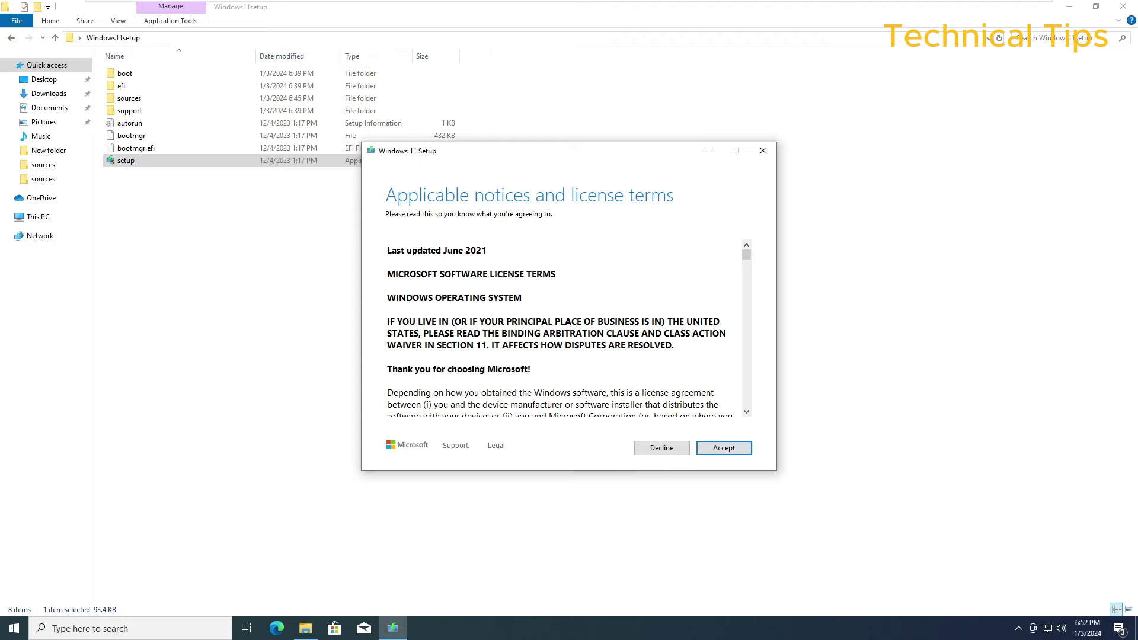
Step: Accept the license terms and keep personal files and apps
{"action": "scroll", "coordinate": [723, 451], "scroll_direction": "down", "scroll_amount": 15}
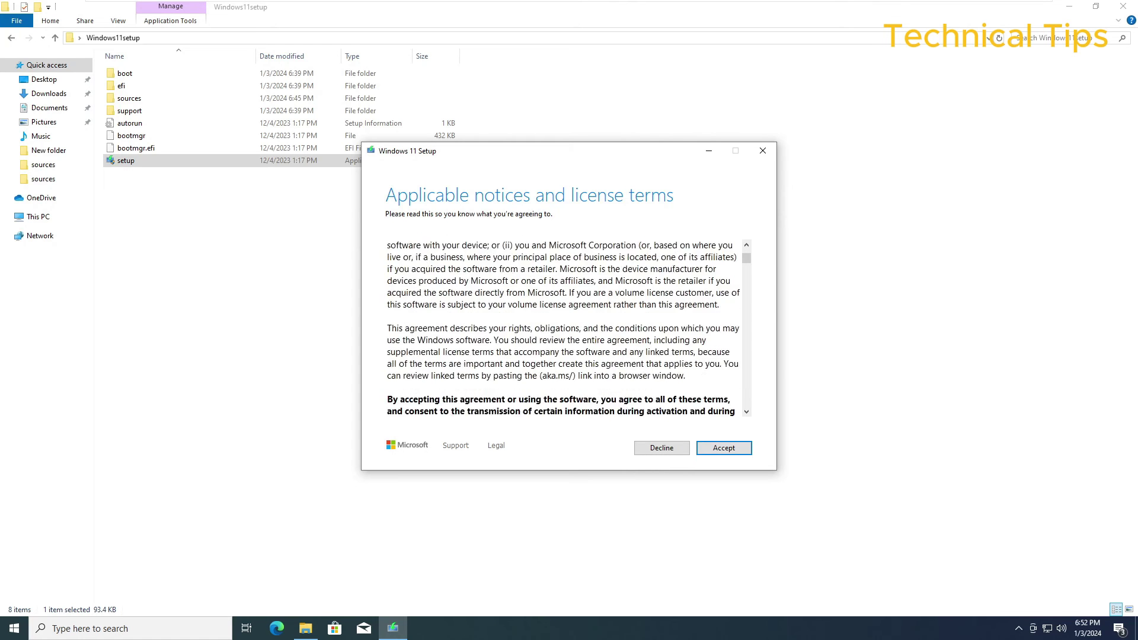
{"action": "left_click", "coordinate": [723, 450]}
{"action": "left_click", "coordinate": [724, 450]}
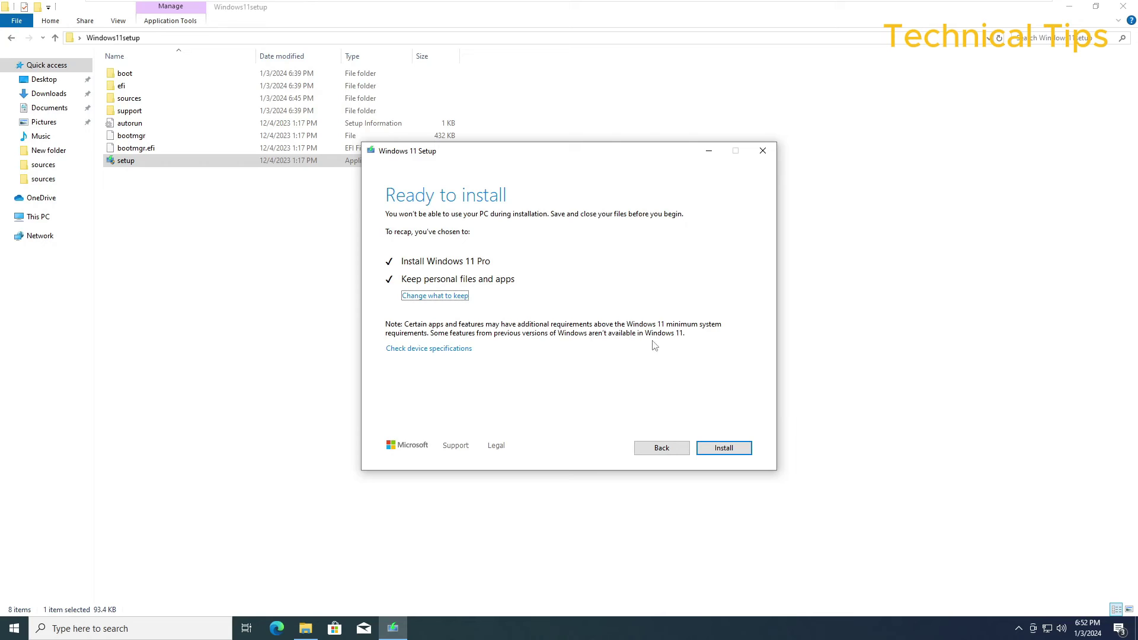
Step: Start the Windows 11 Pro installation from the Ready to install page
{"action": "left_click", "coordinate": [718, 449]}
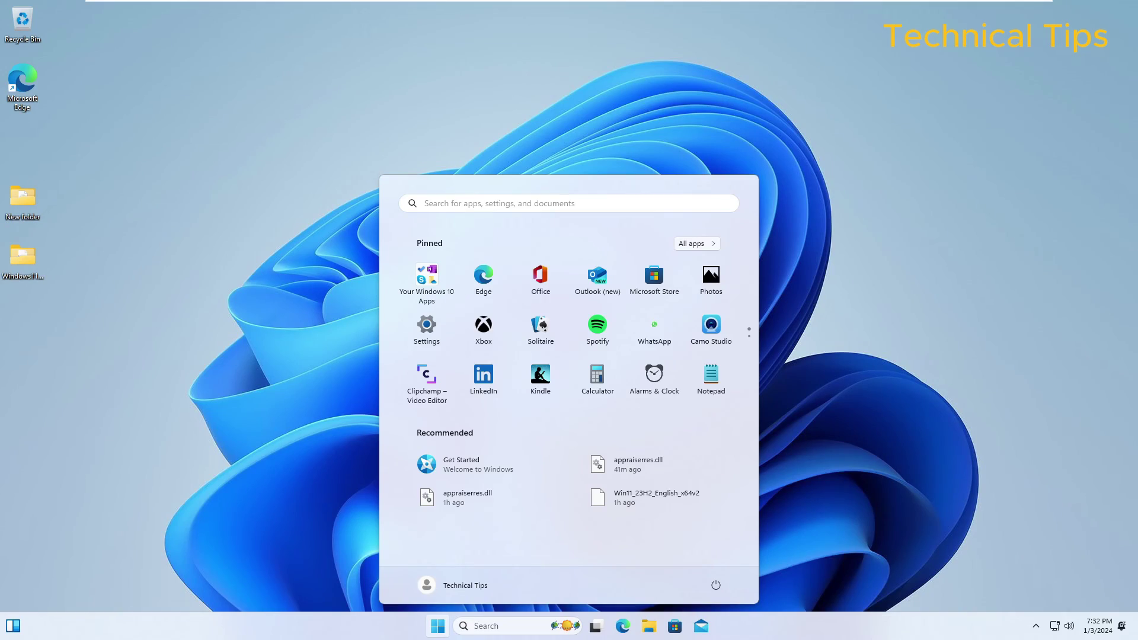
Step: Launch the Settings app from the Windows 11 Start menu
{"action": "left_click", "coordinate": [274, 407]}
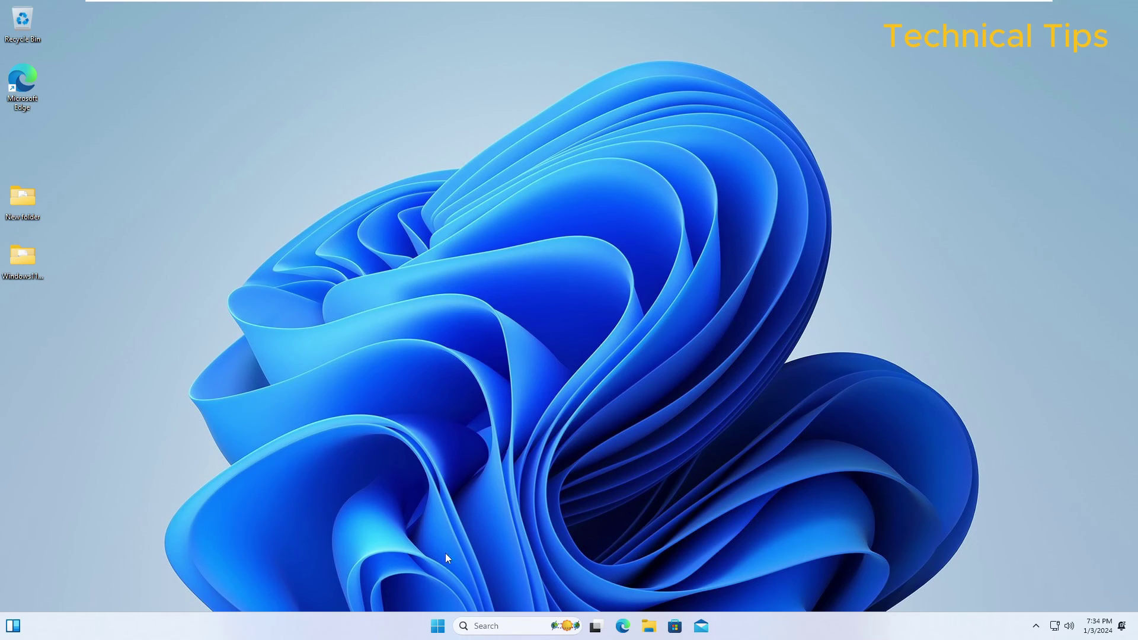
{"action": "left_click", "coordinate": [437, 627]}
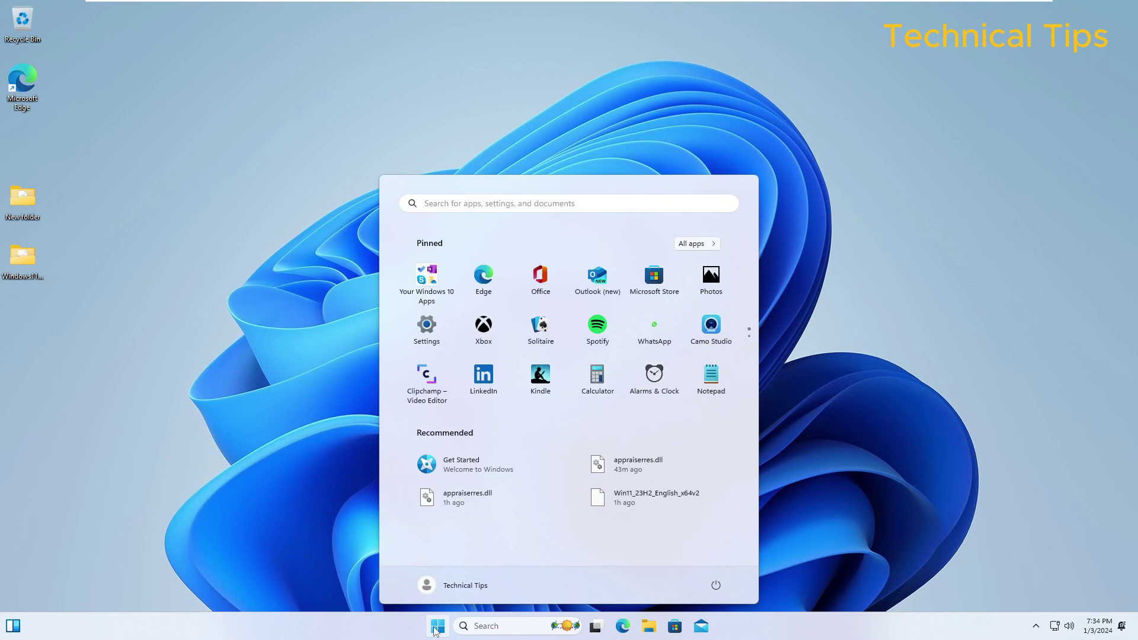
{"action": "left_click", "coordinate": [421, 335]}
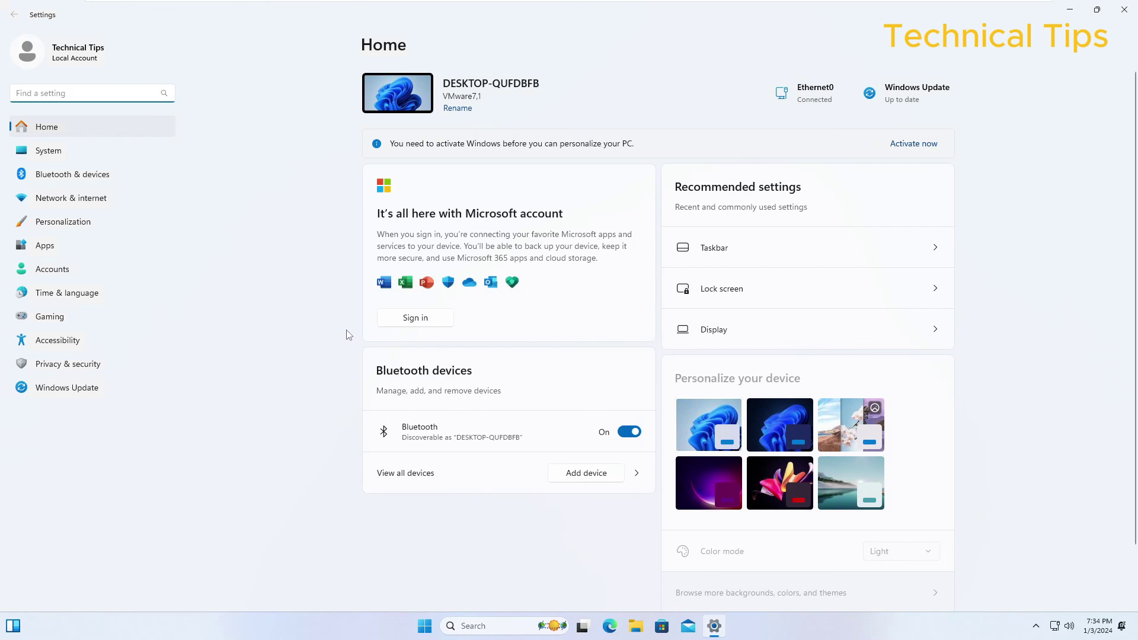
Step: Go to the Windows Update page and run Check for updates
{"action": "left_click", "coordinate": [877, 98]}
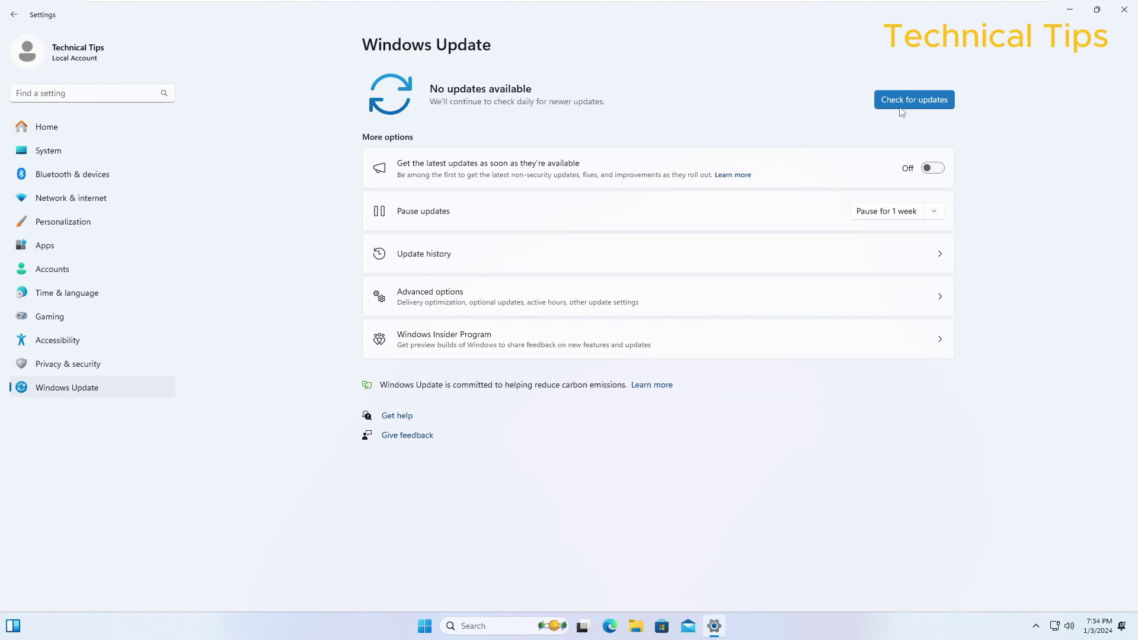
{"action": "left_click", "coordinate": [902, 102]}
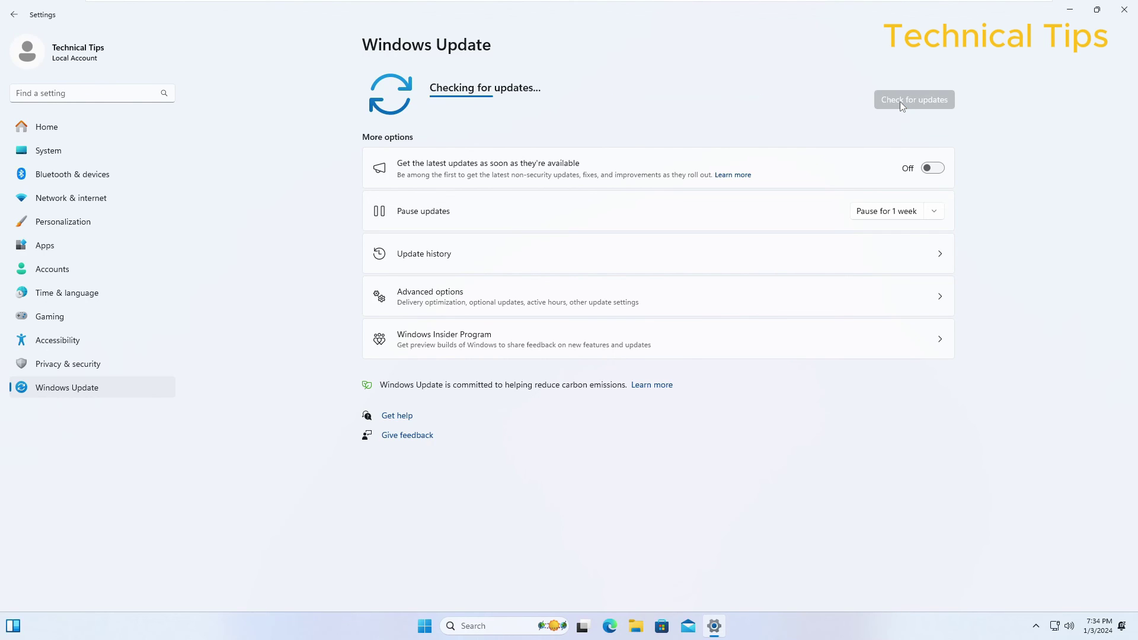